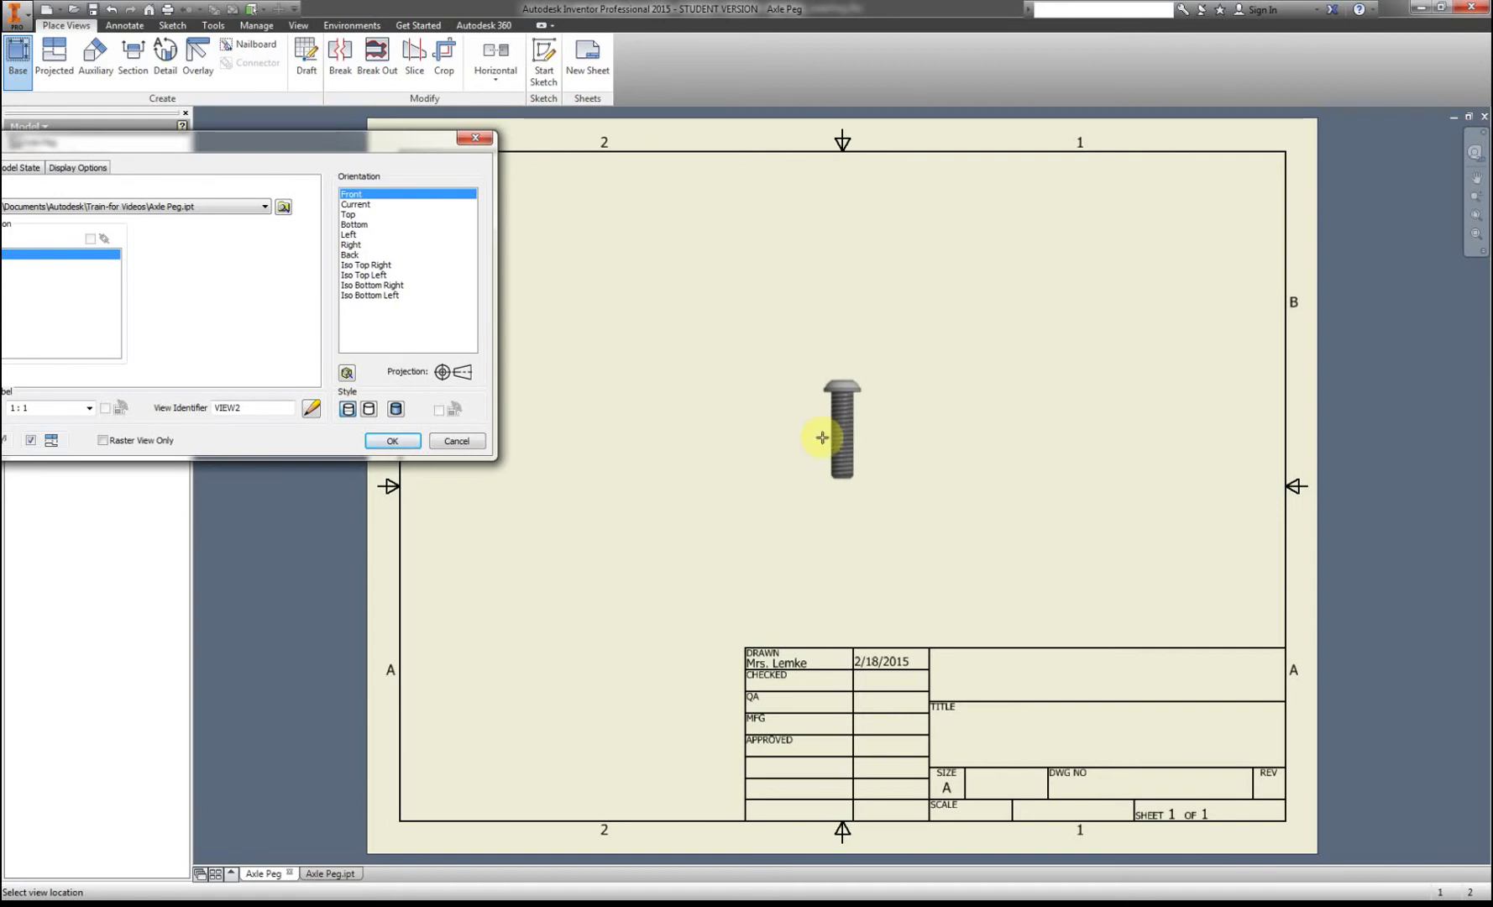
Step: Set the axle peg's front base view to 3:1 scale and place it in the left part of the sheet
click(89, 408)
click(55, 454)
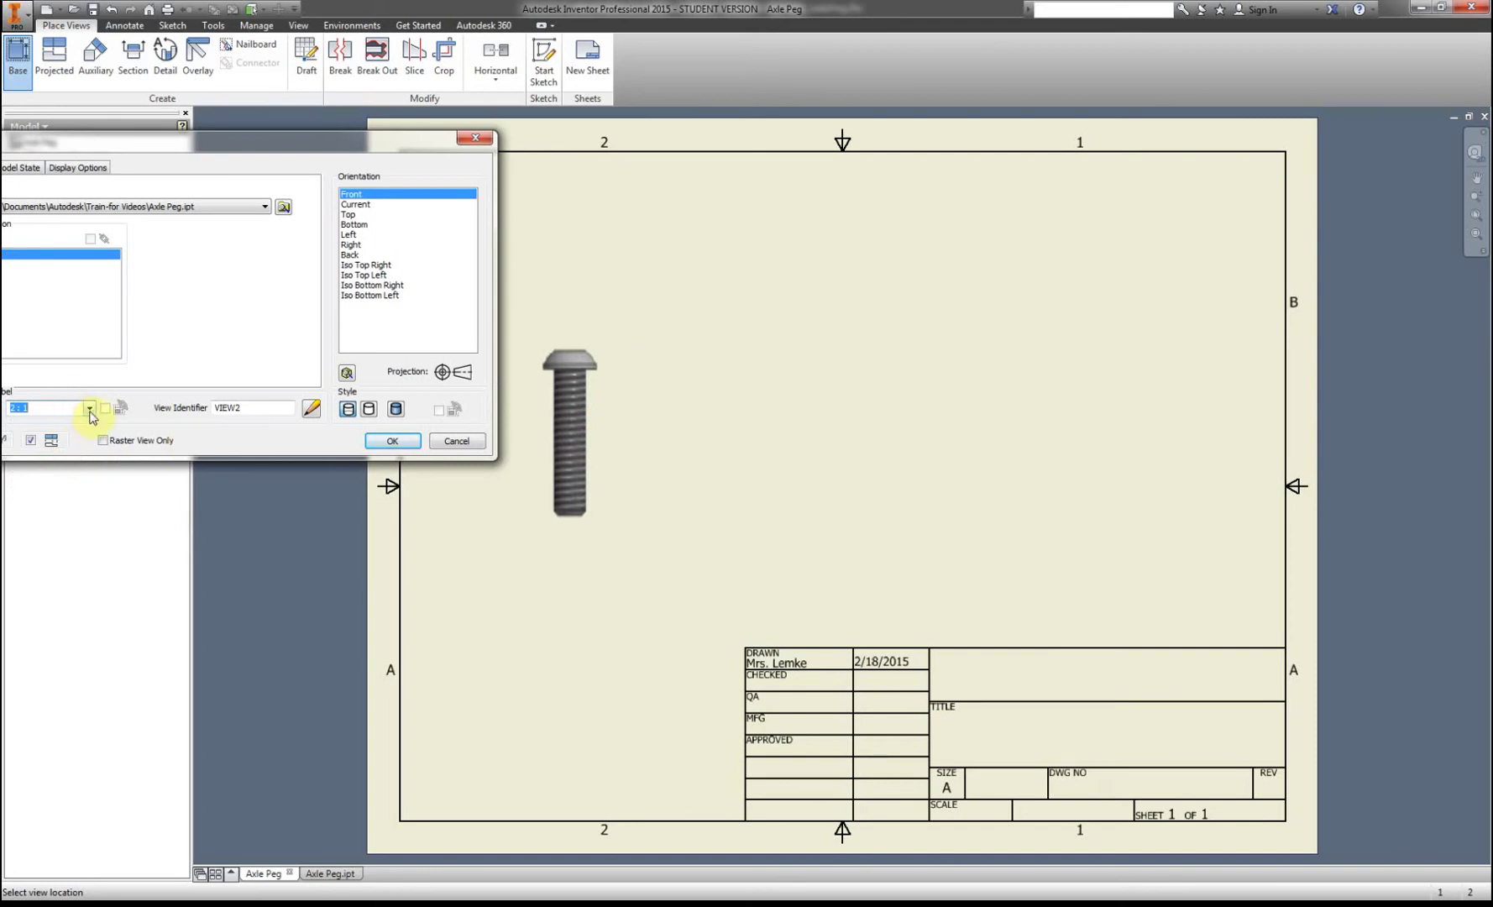
click(89, 409)
click(73, 464)
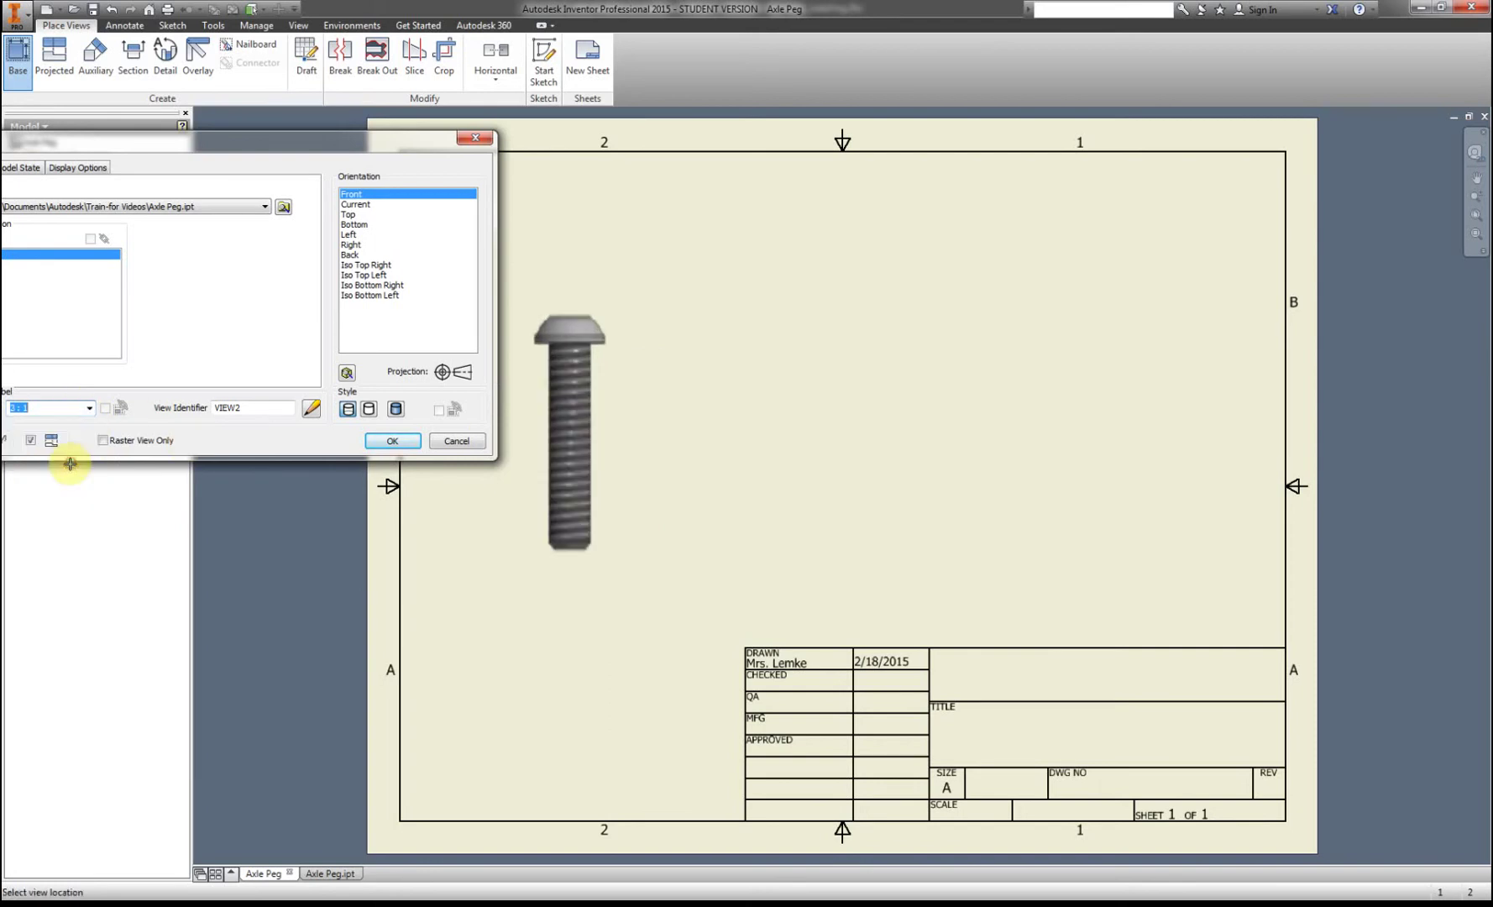
click(587, 490)
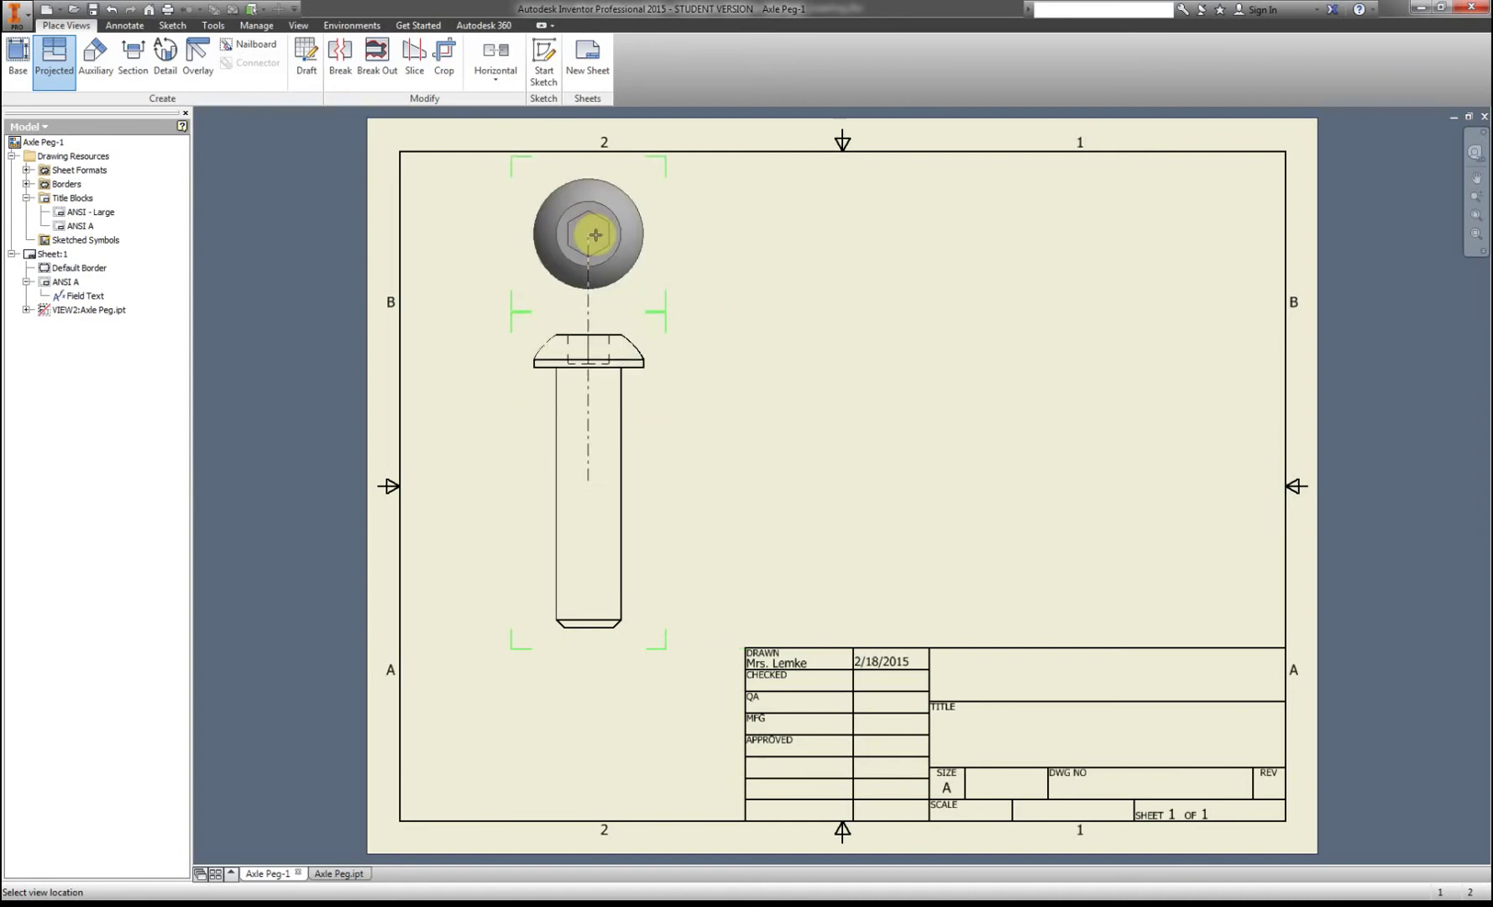
Step: Project a top view and an upper-right isometric view from the front view, and adjust the vertical spacing of the front and top views
click(595, 235)
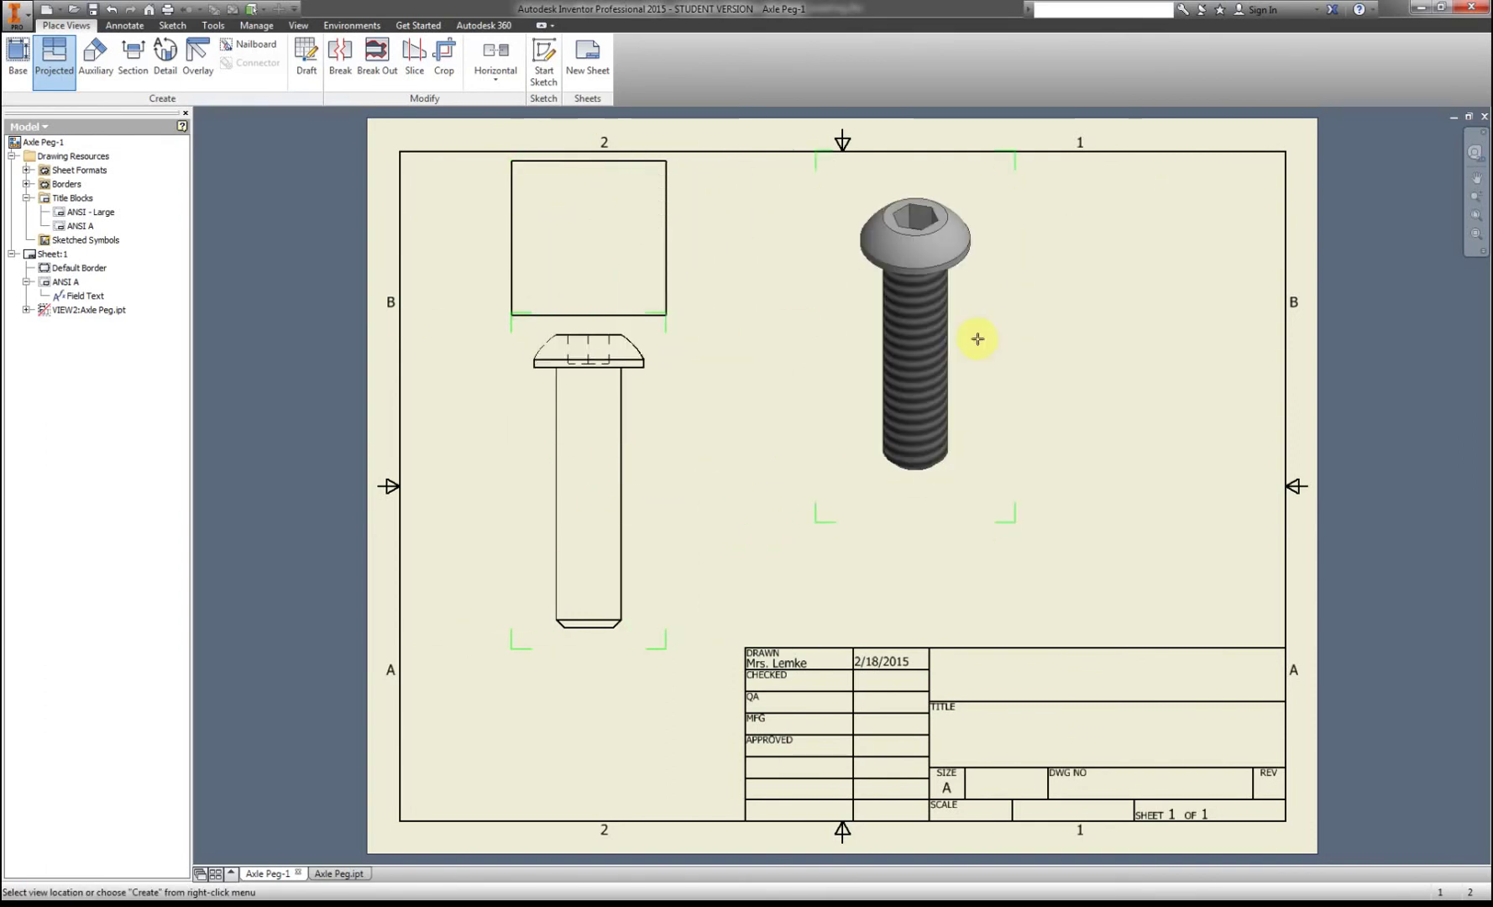
click(1030, 334)
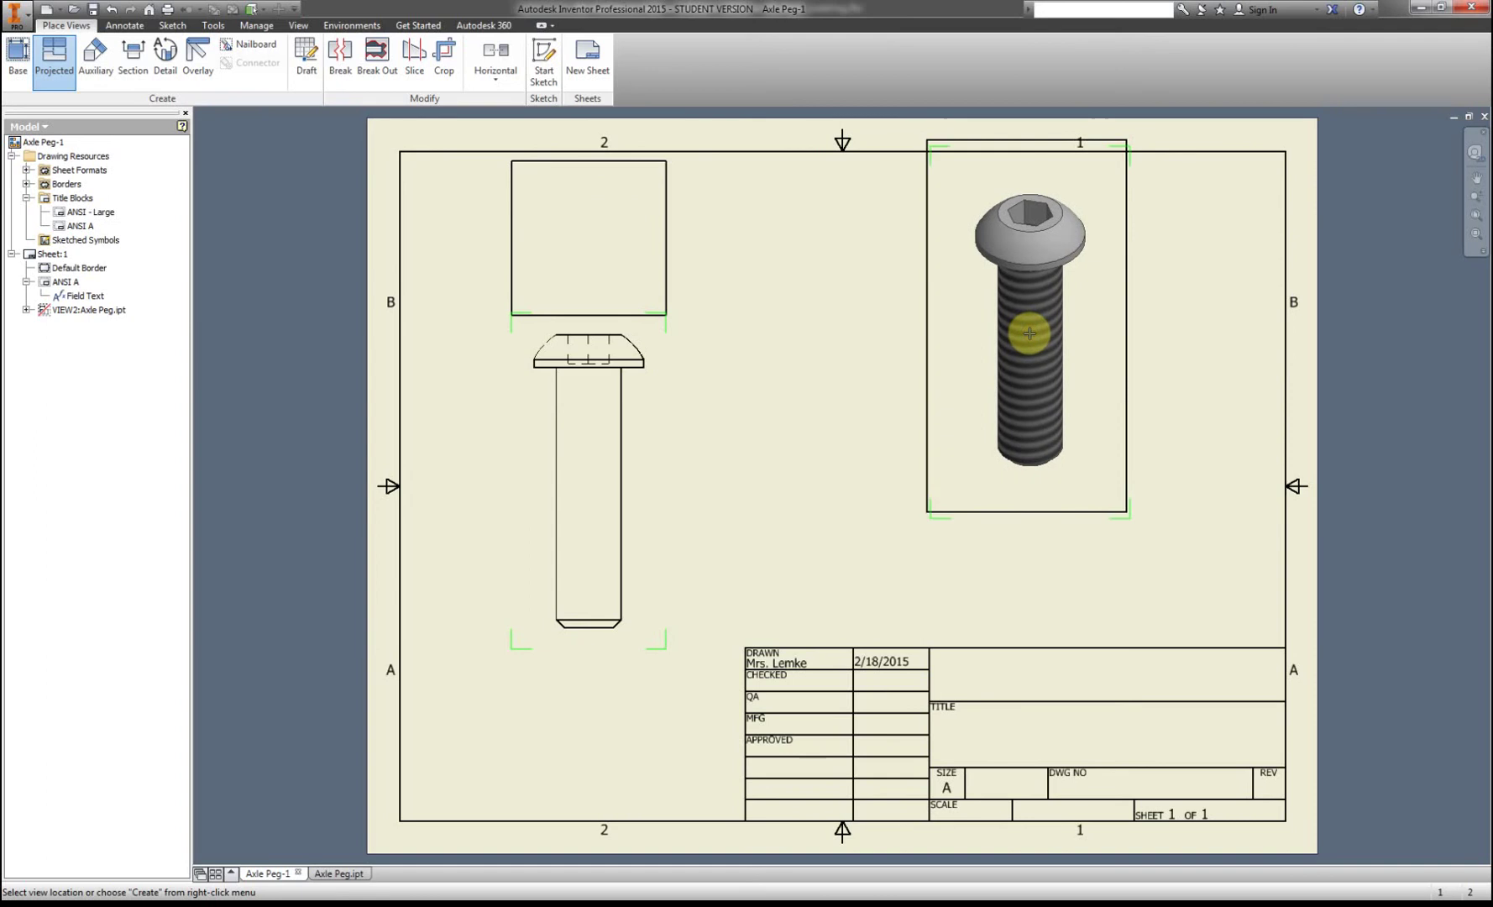
right_click(1031, 334)
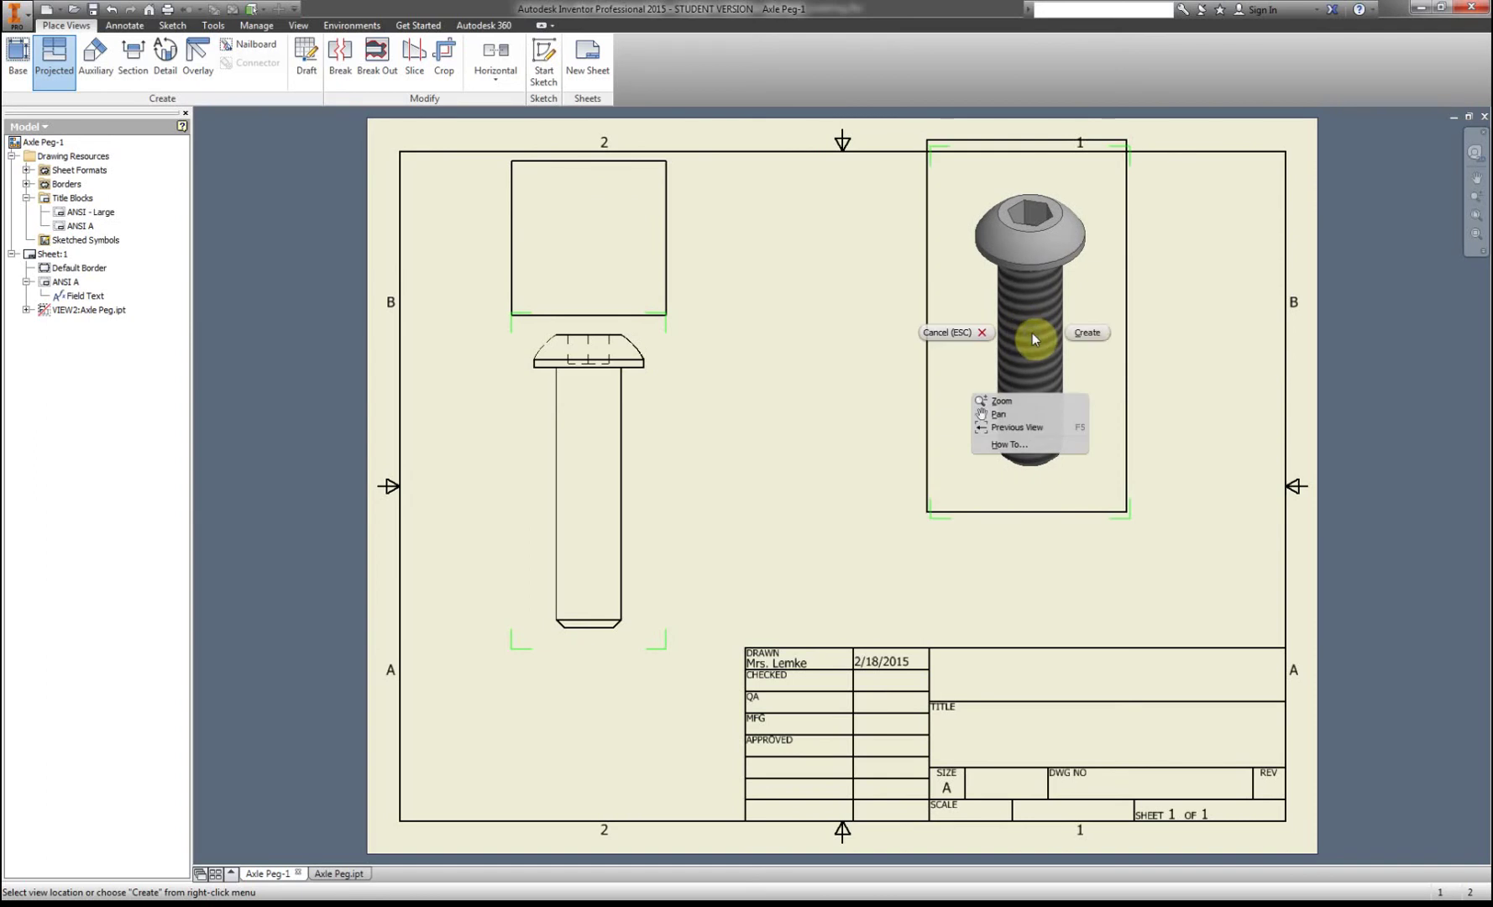
click(1088, 334)
drag(665, 468, 666, 573)
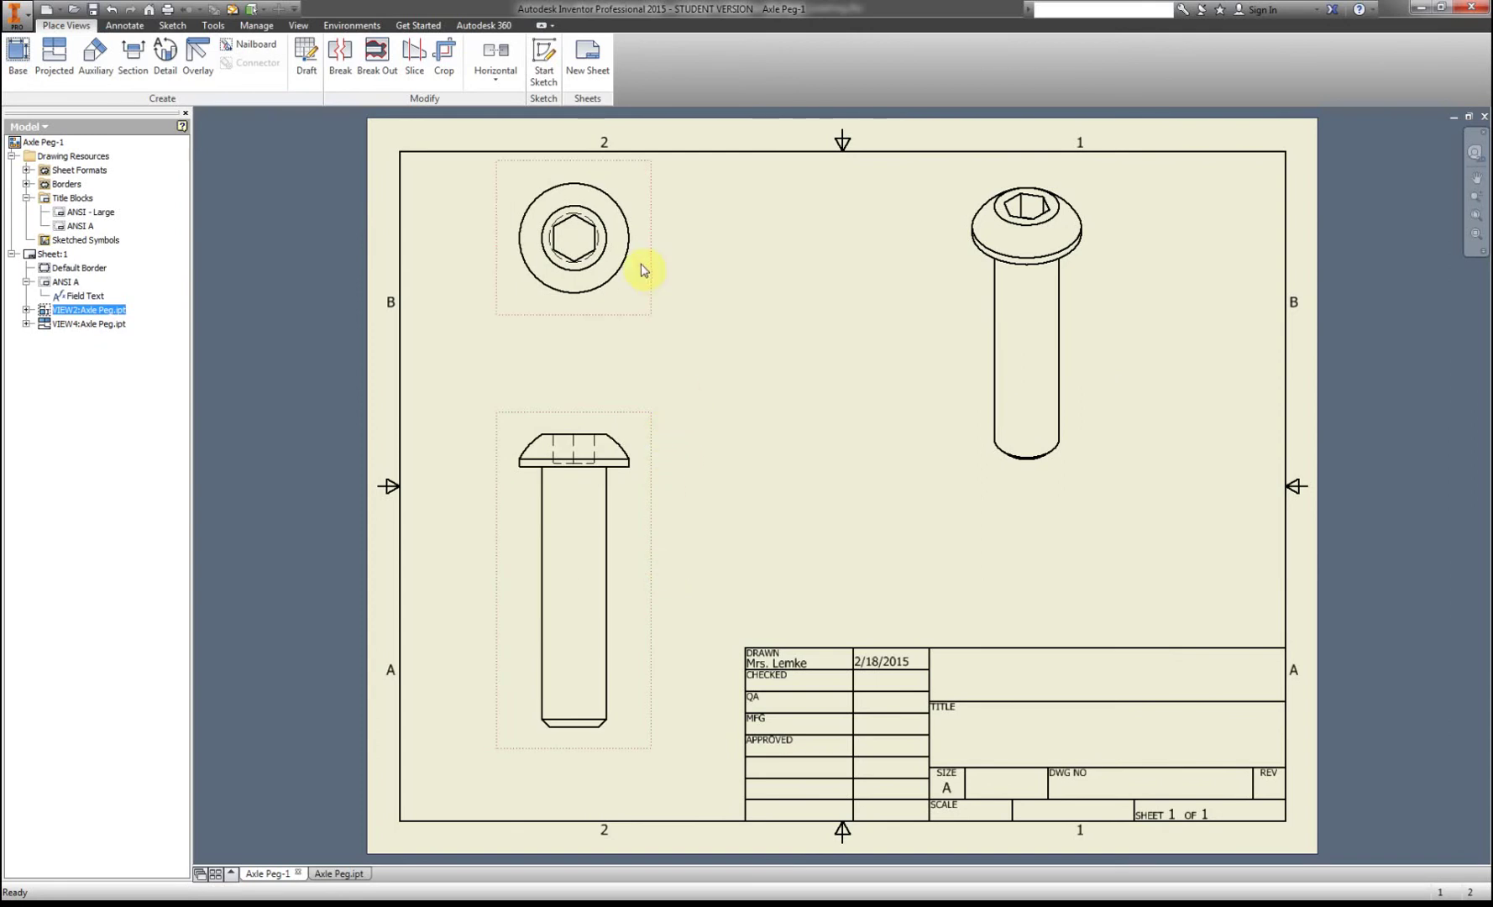
drag(645, 270, 643, 314)
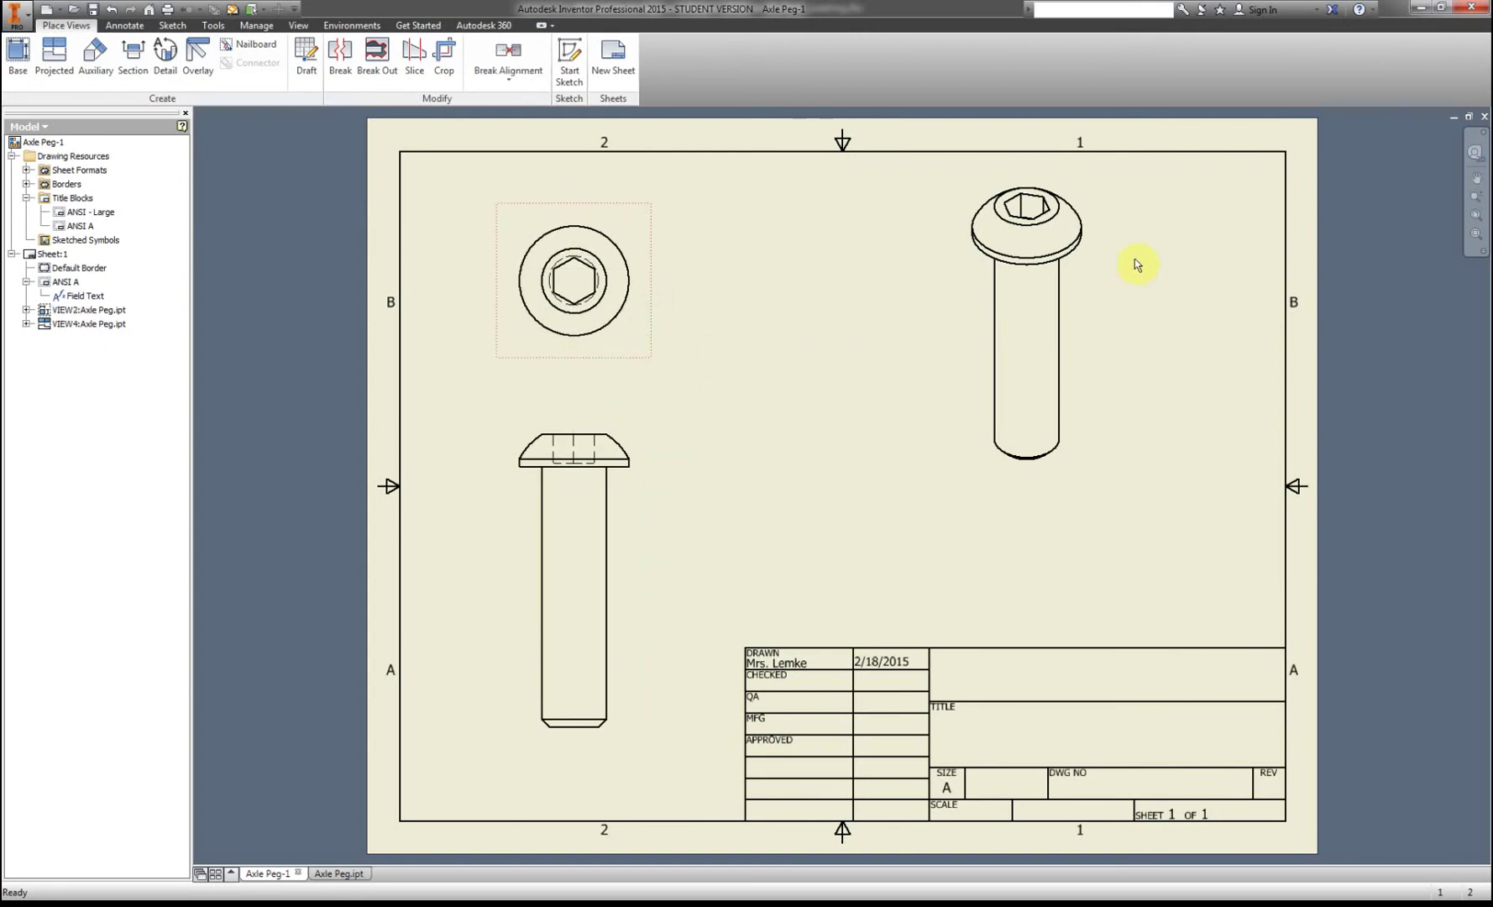
Step: Change the isometric view's display style to shaded
double_click(1040, 337)
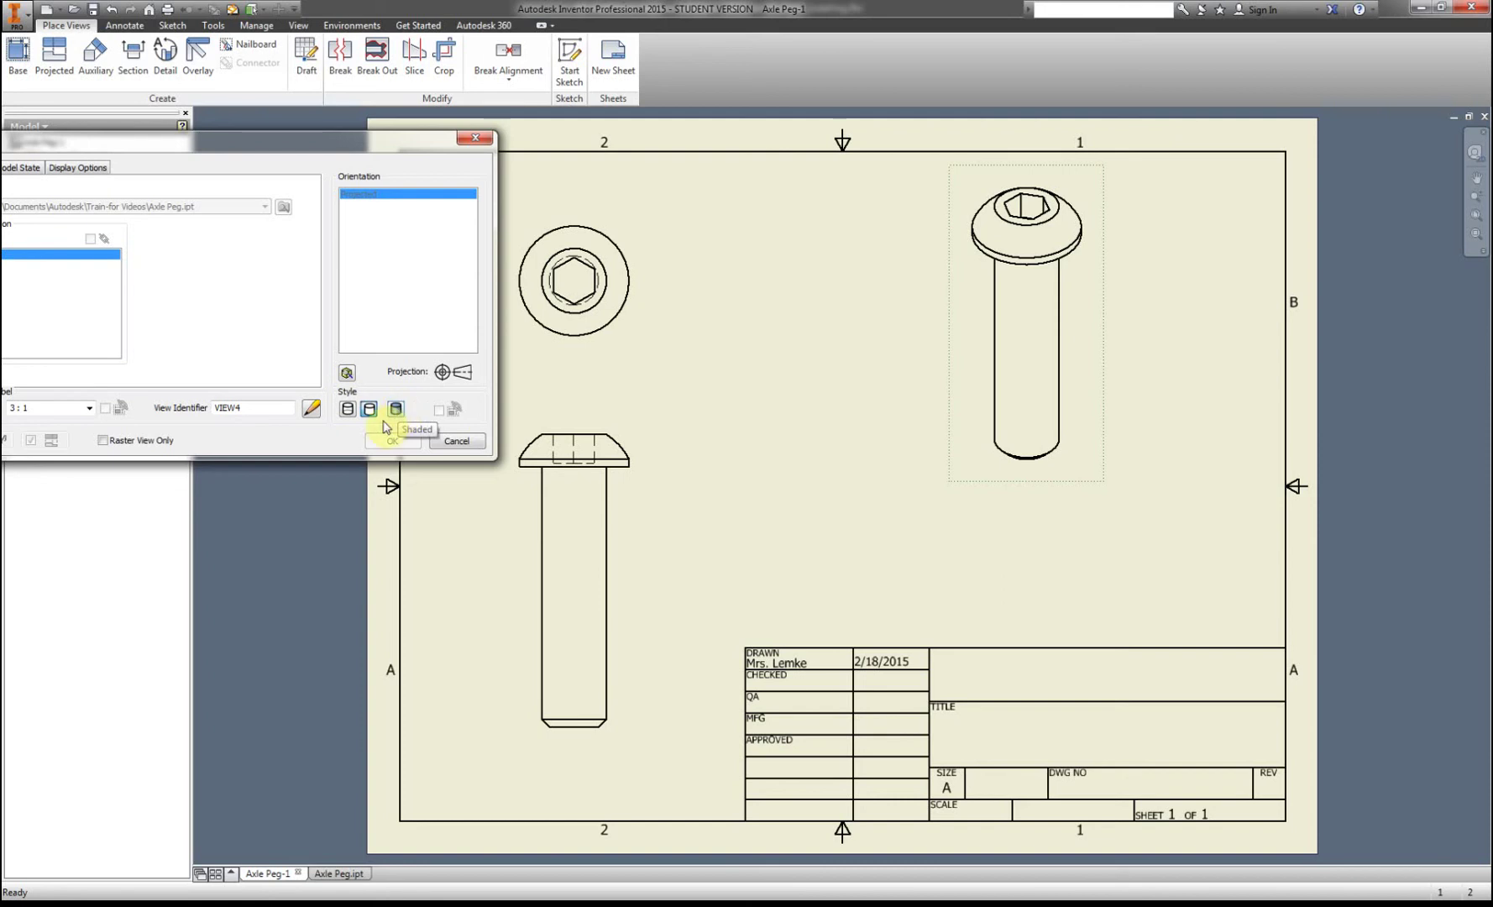
click(396, 410)
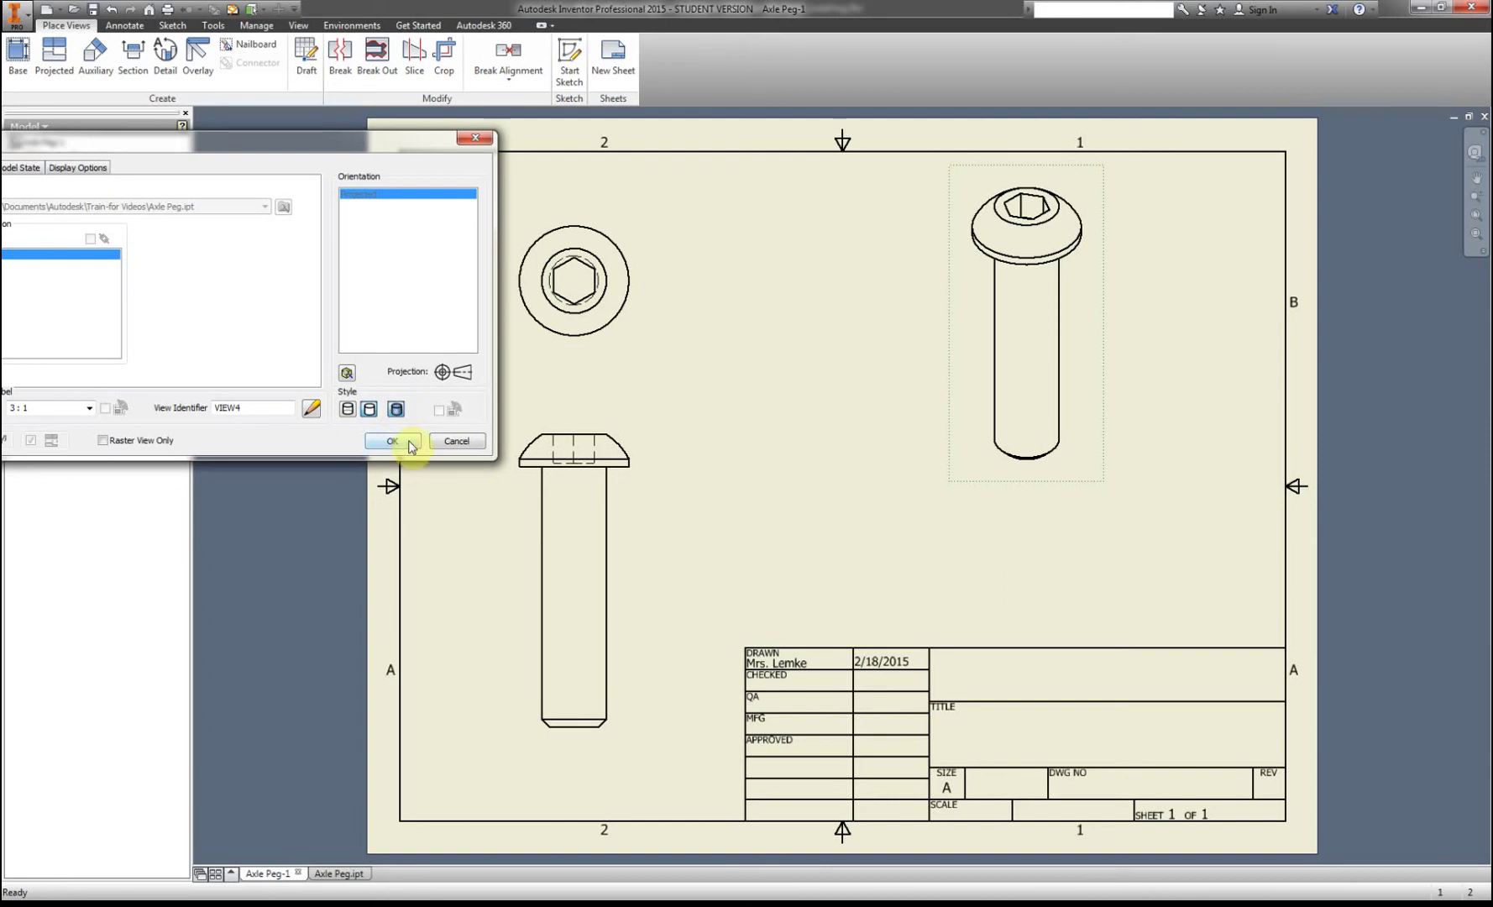
click(408, 442)
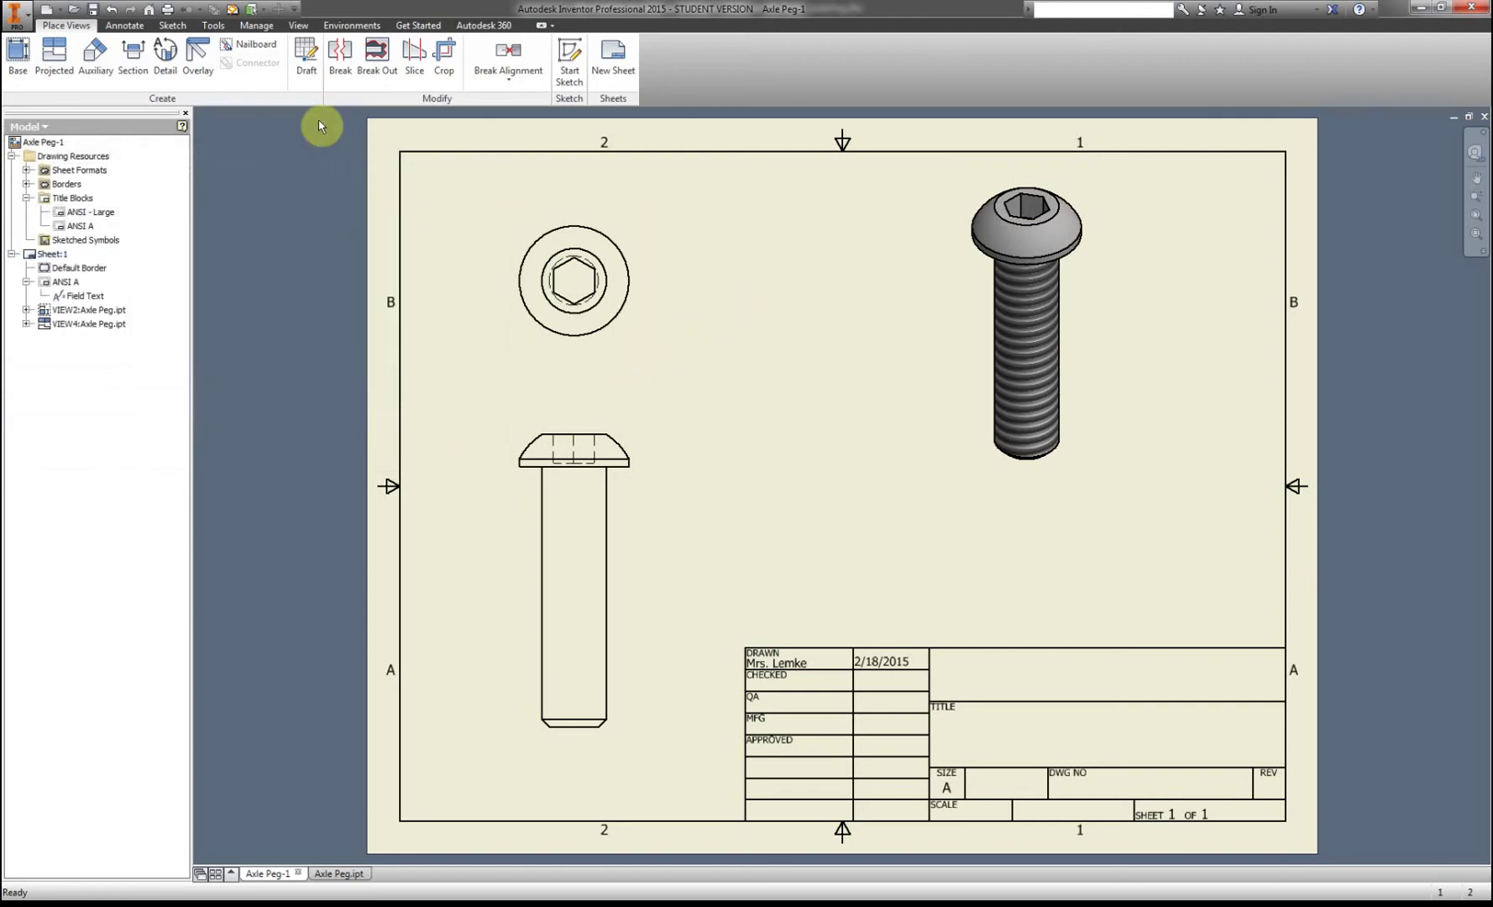
click(124, 27)
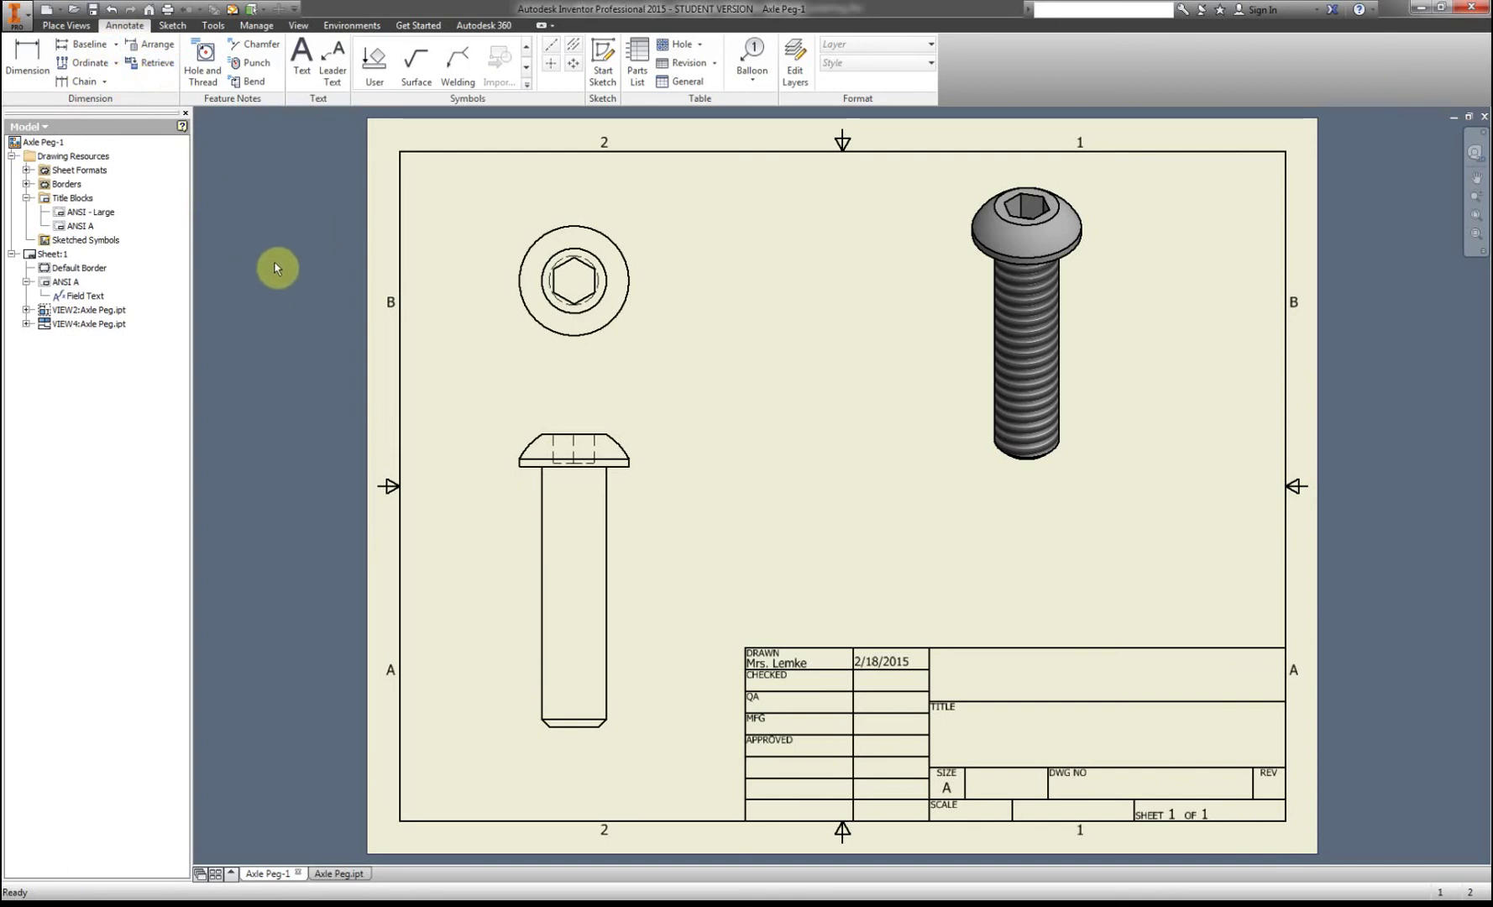
click(254, 45)
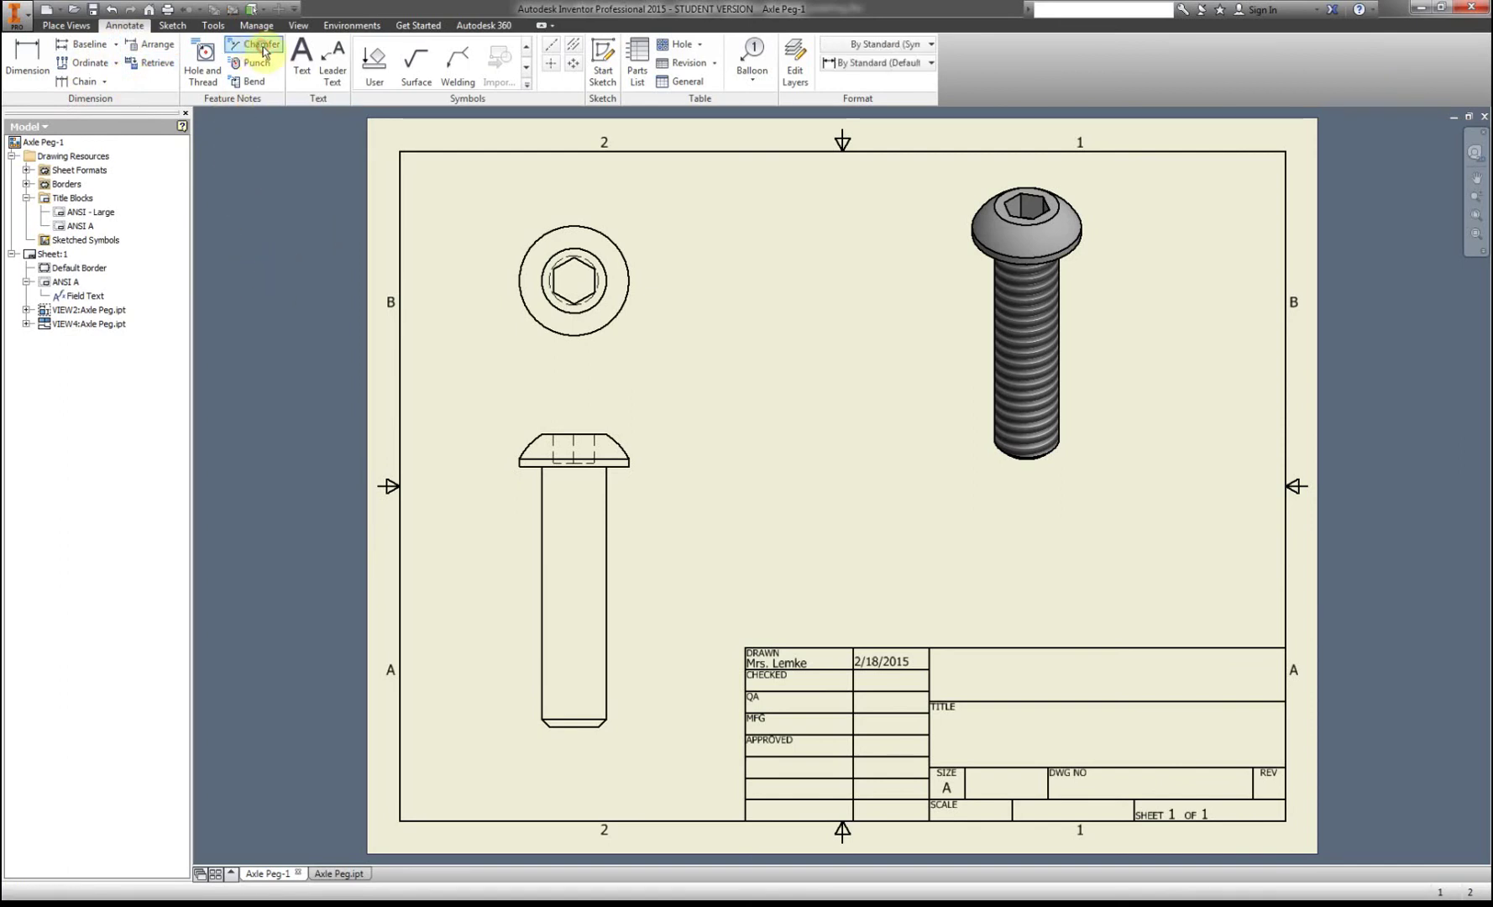
click(603, 727)
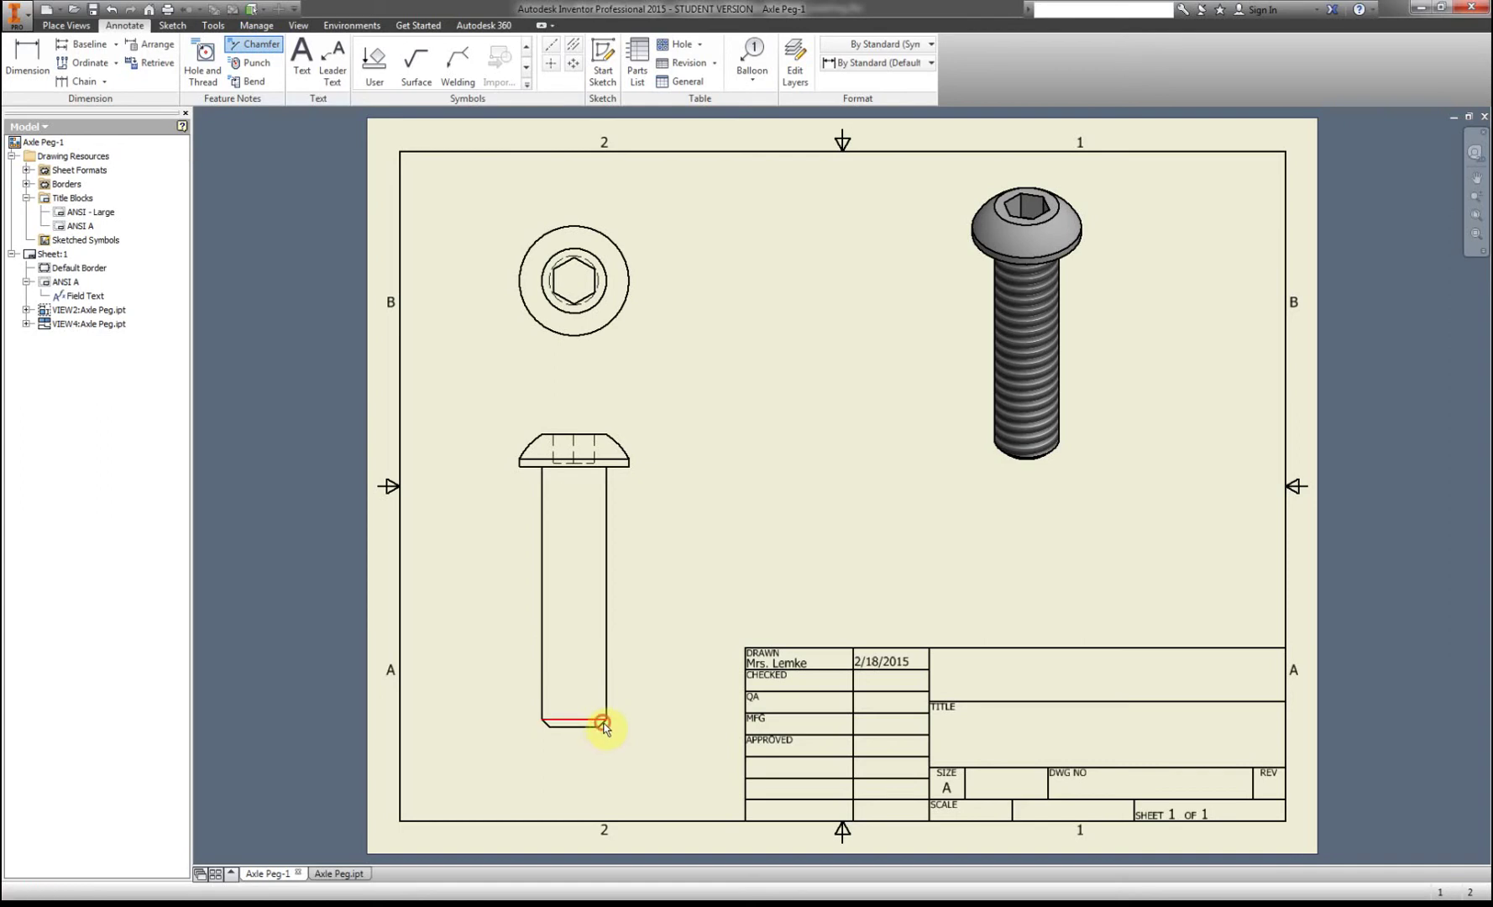
right_click(643, 692)
click(575, 692)
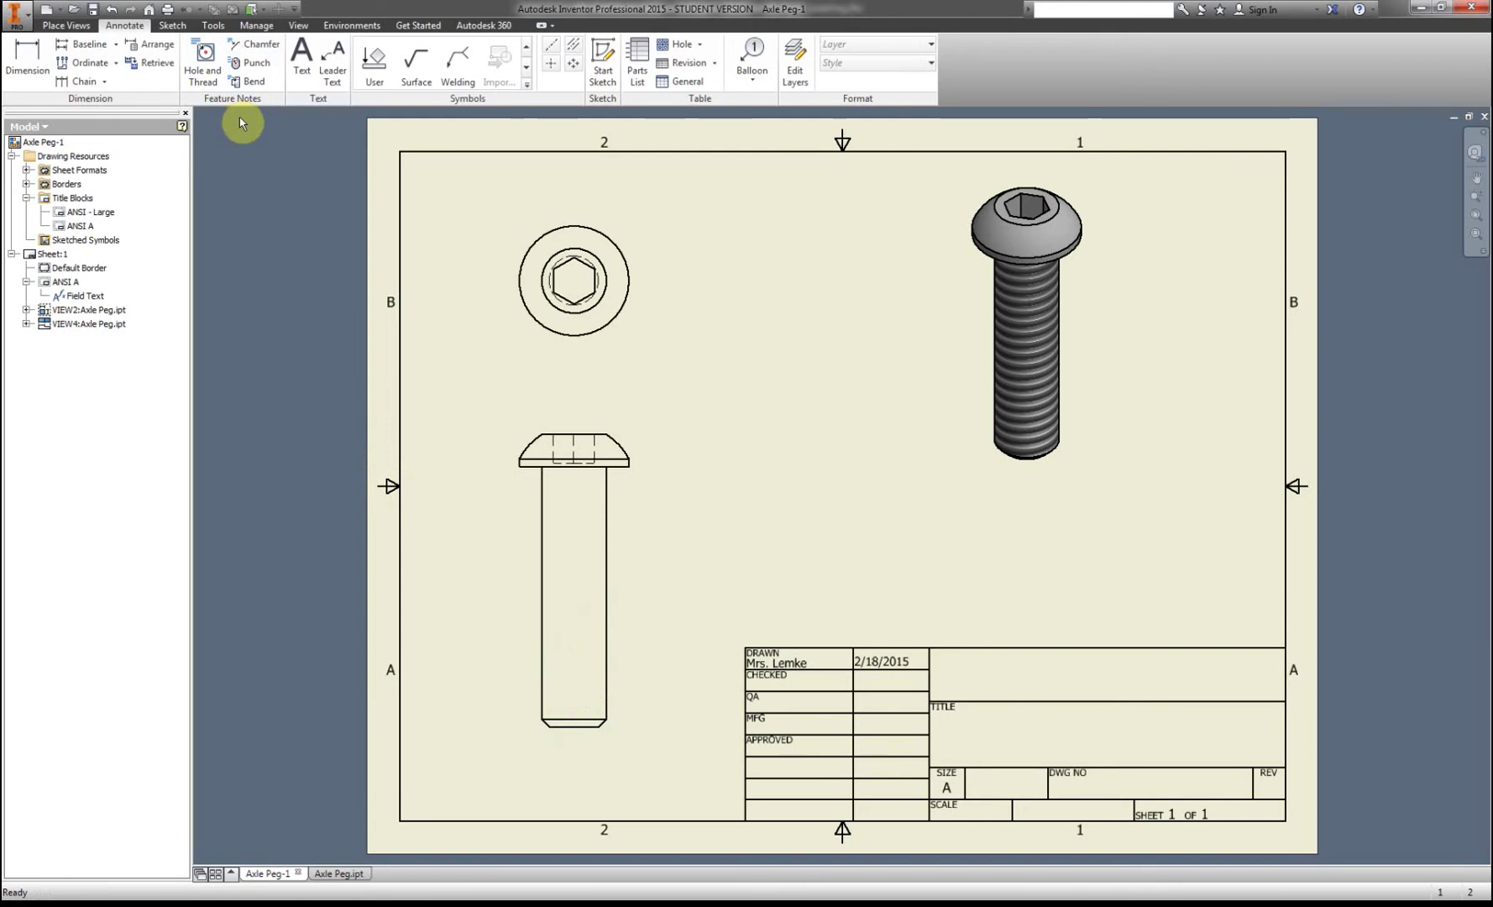
Step: Add a chamfer note to the angled edge at the lower right end of the peg's shank in the front view
click(252, 44)
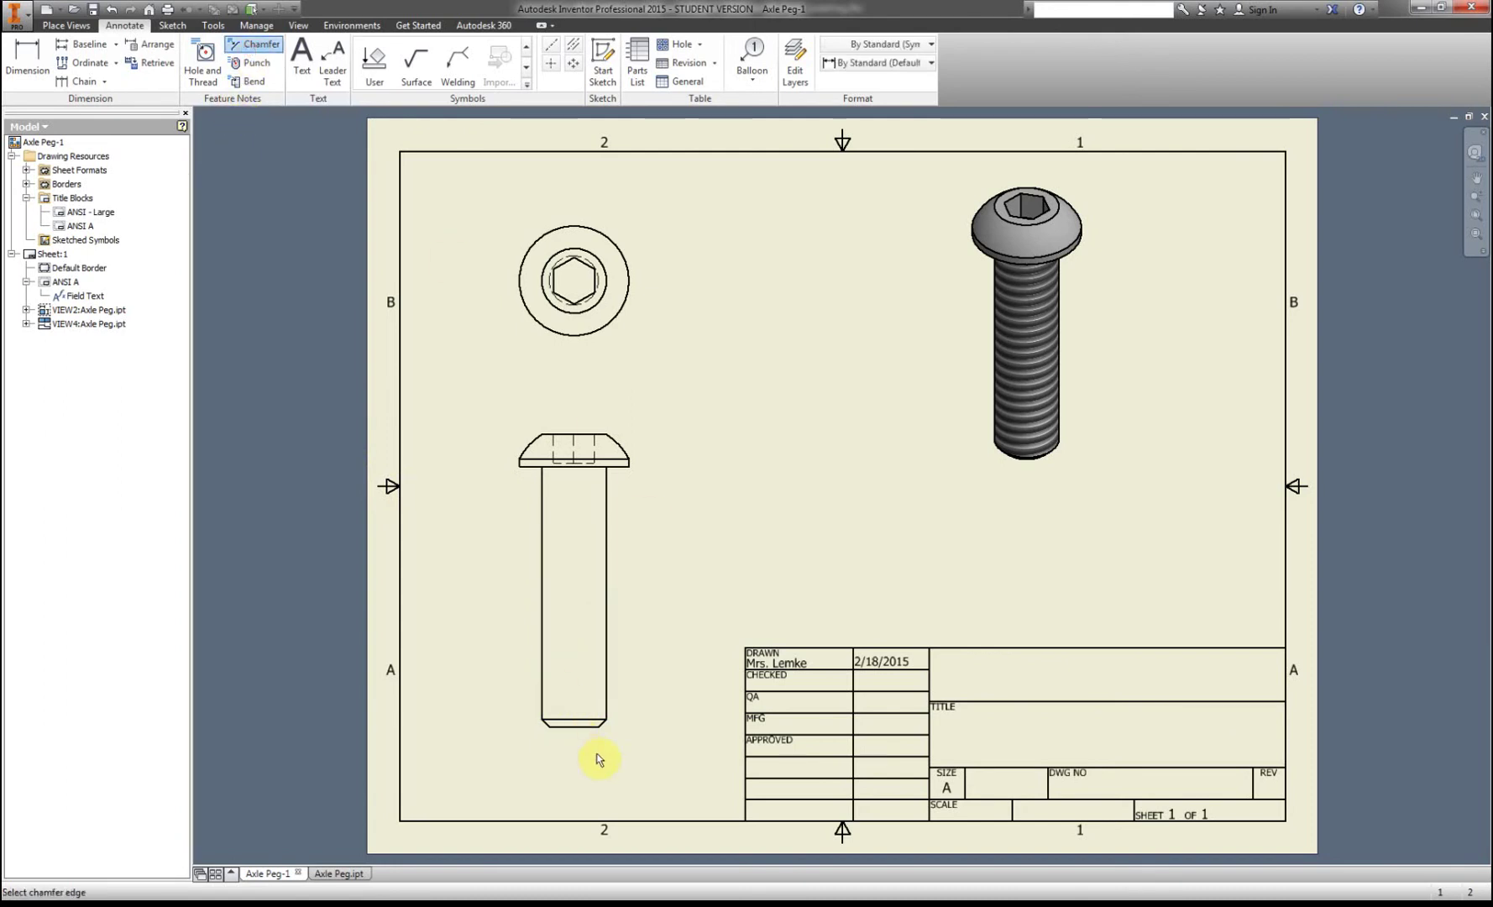
scroll(597, 759, up, 5)
click(562, 536)
click(455, 563)
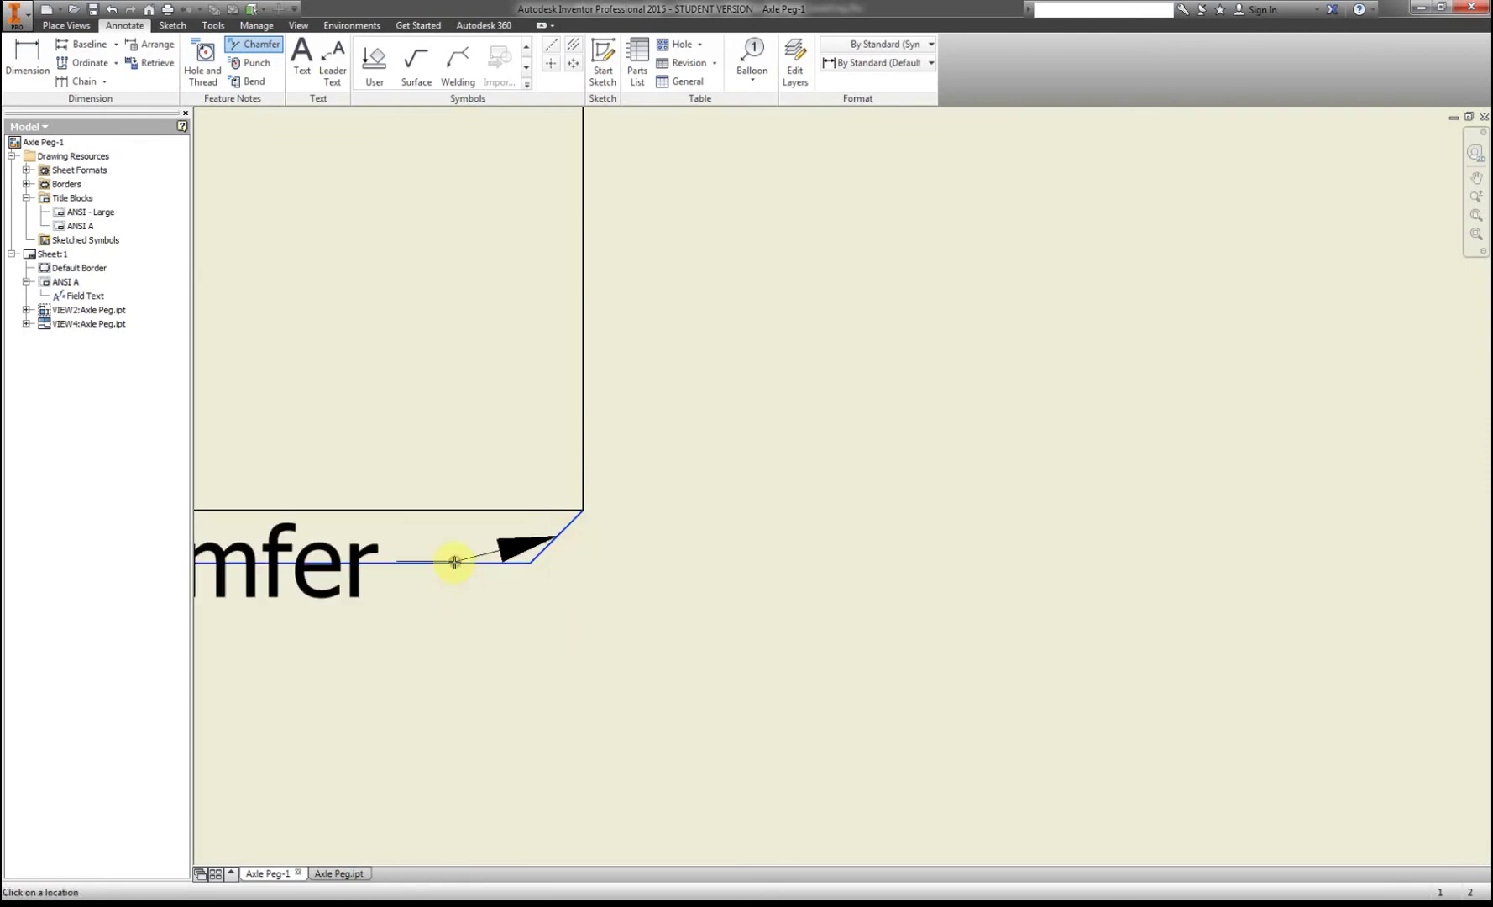
click(649, 657)
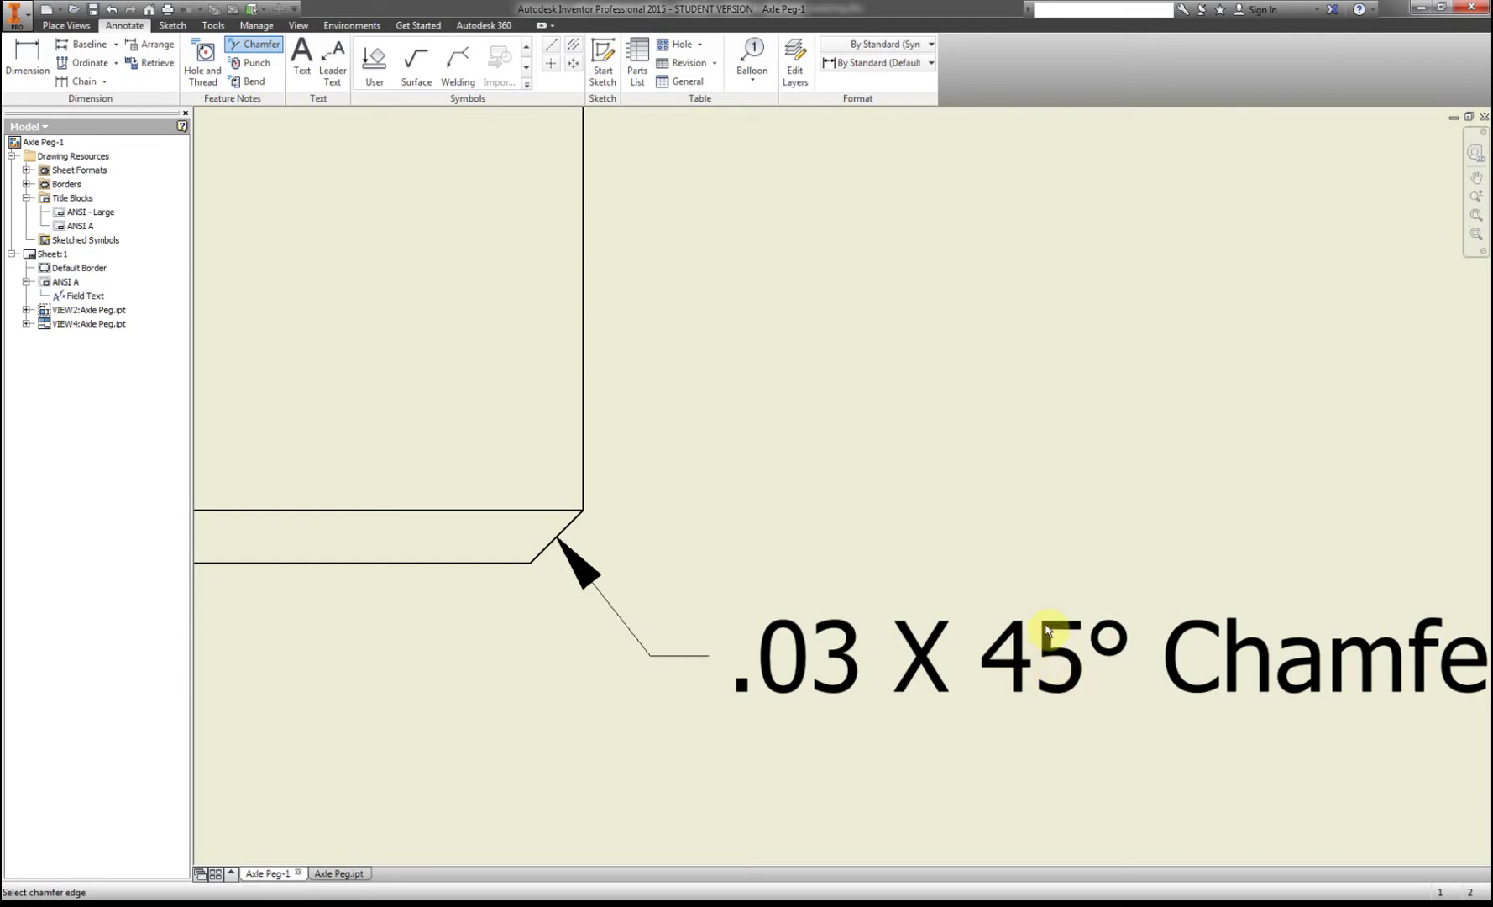
right_click(905, 476)
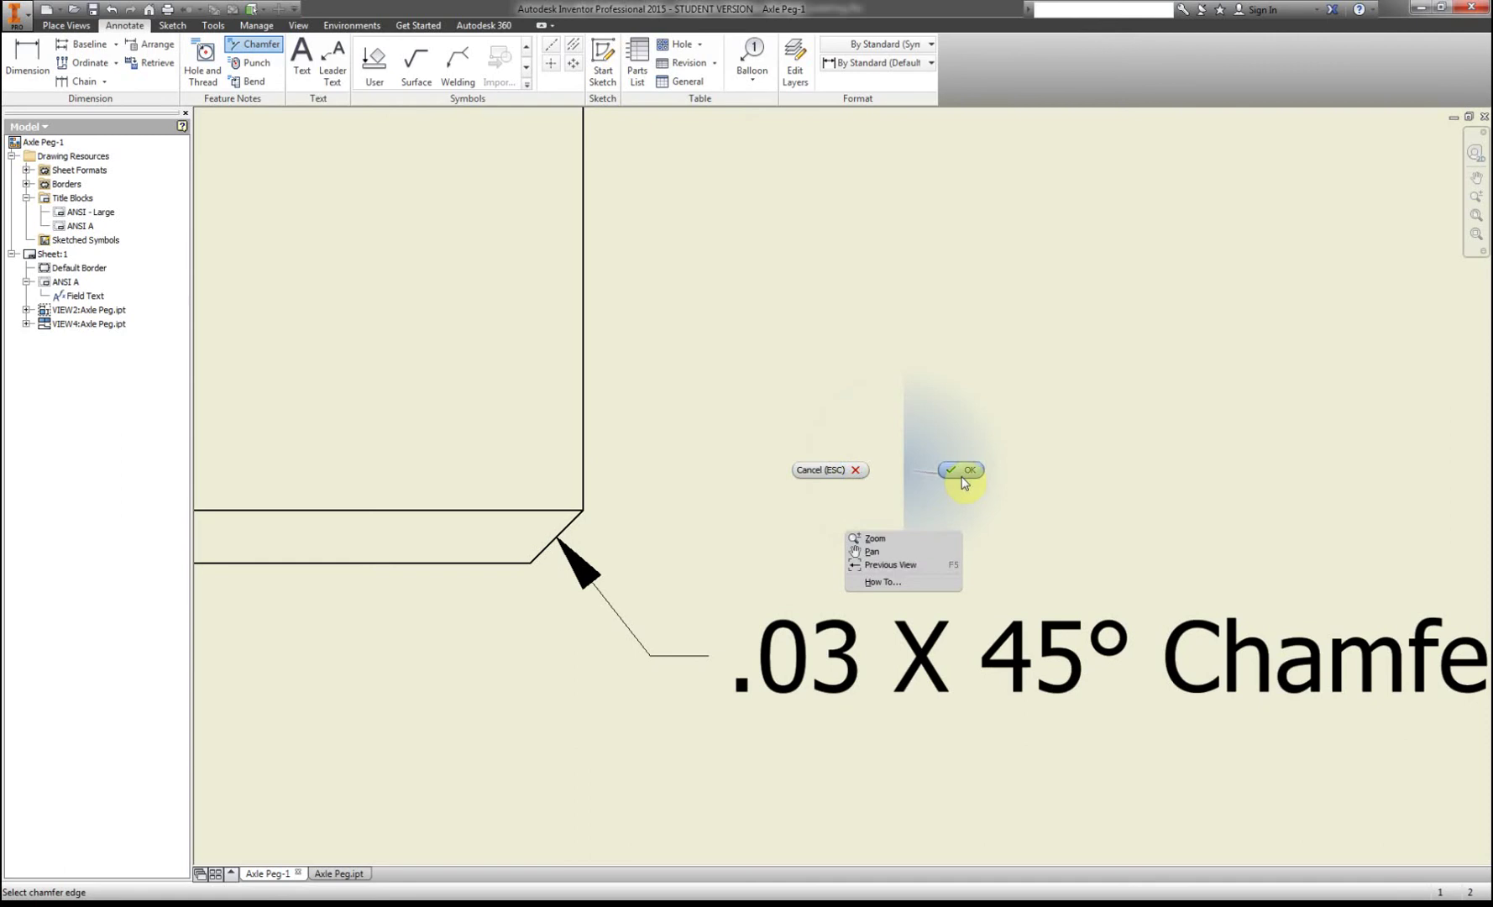
click(961, 470)
Step: Shift the front view slightly left so its chamfer note clears the title block
key(Home)
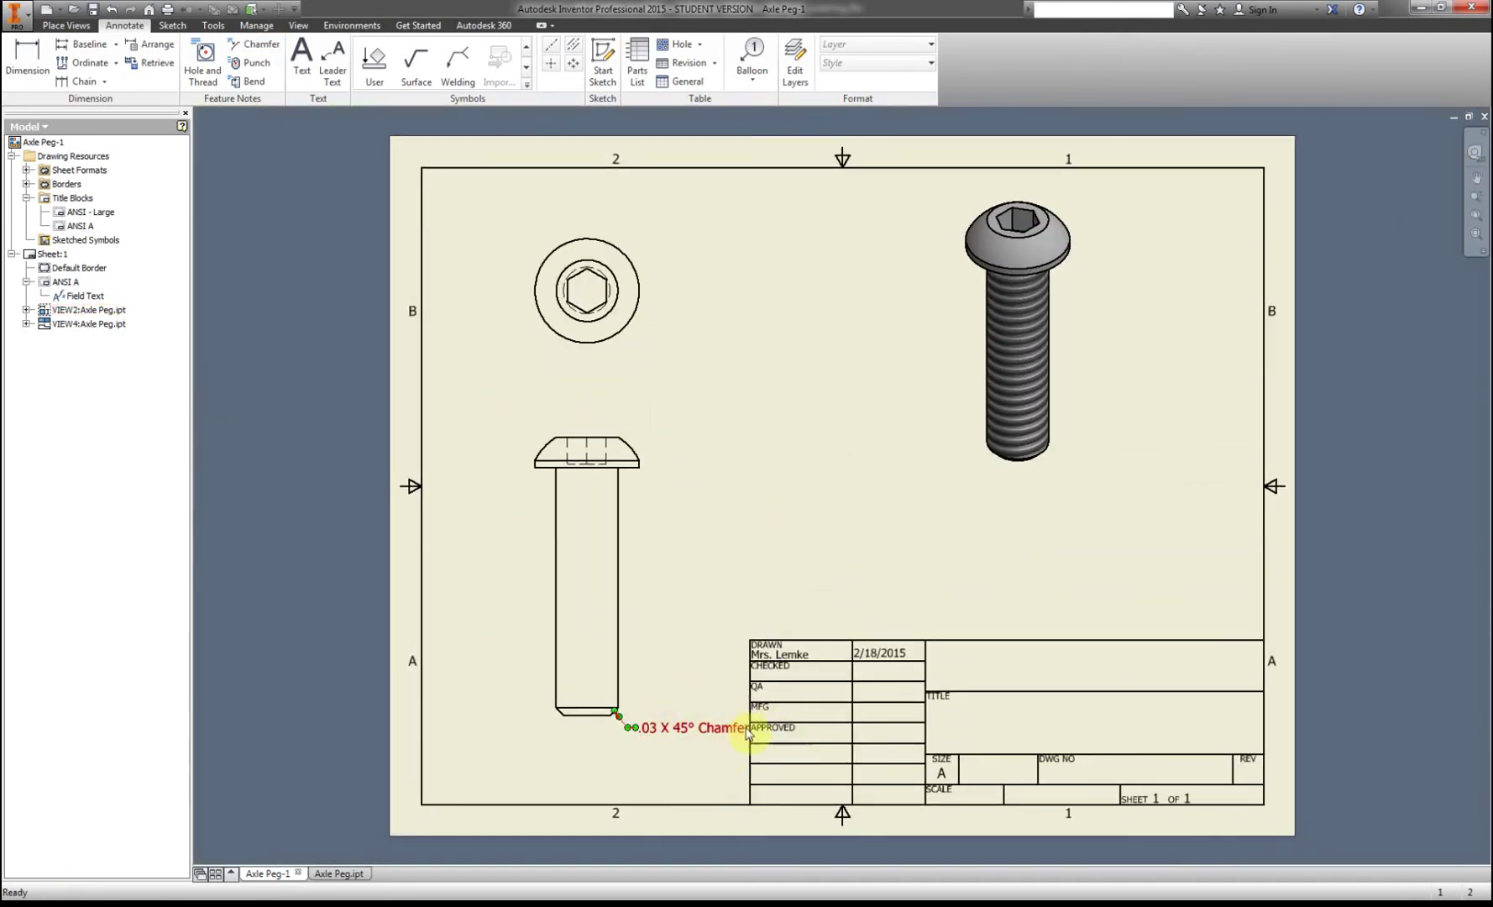
drag(671, 524, 636, 528)
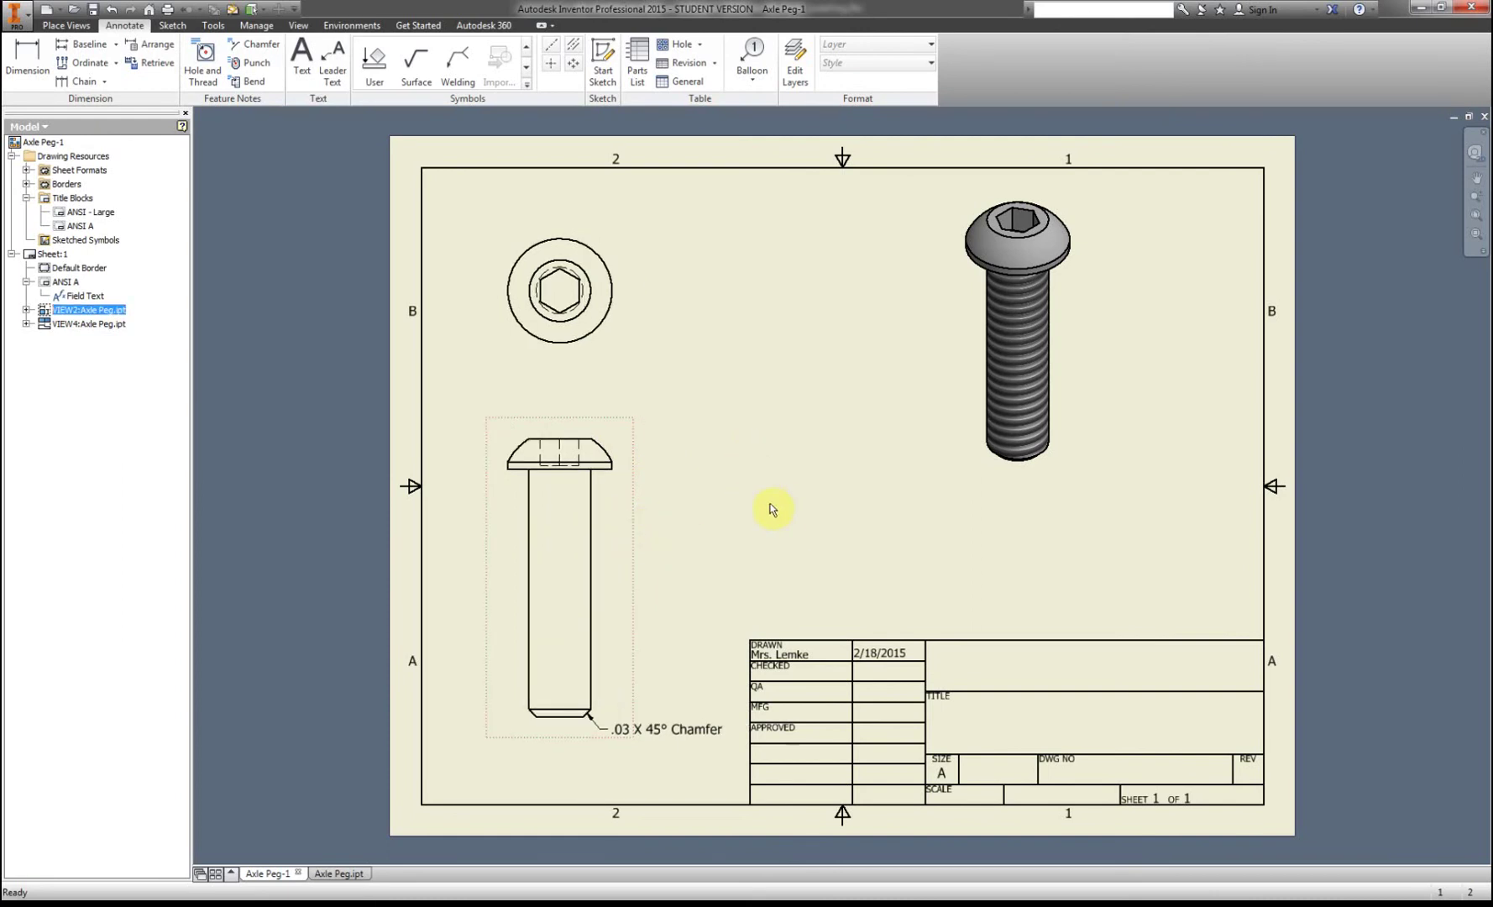
click(832, 530)
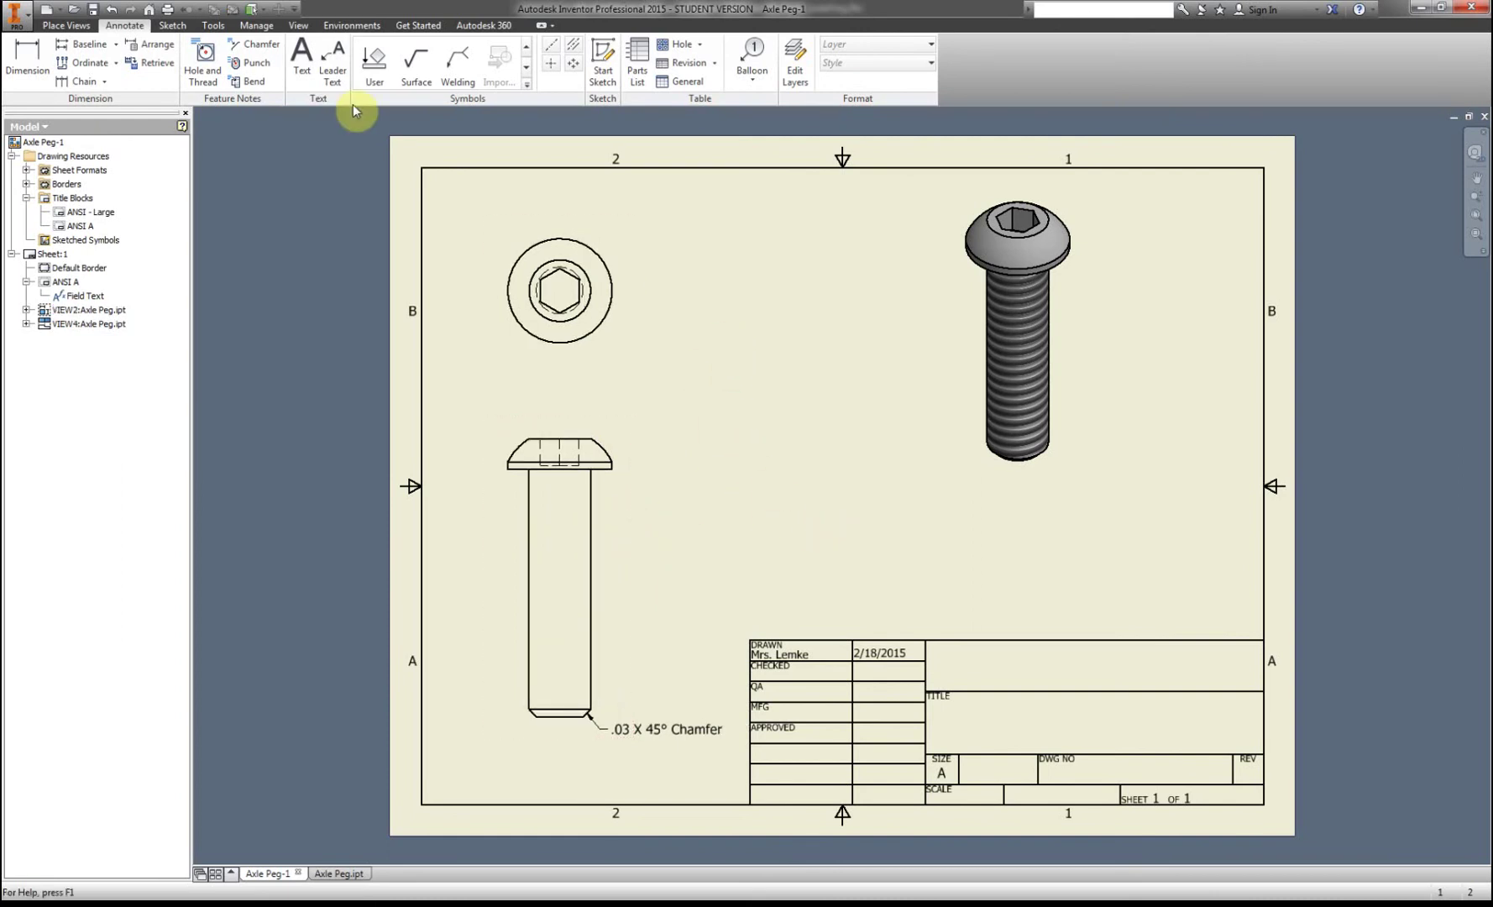
Step: Add a leader note reading "Hex" to the hexagonal socket in the top view, consulting the Axle Peg figure in the Adobe Reader handout
click(203, 60)
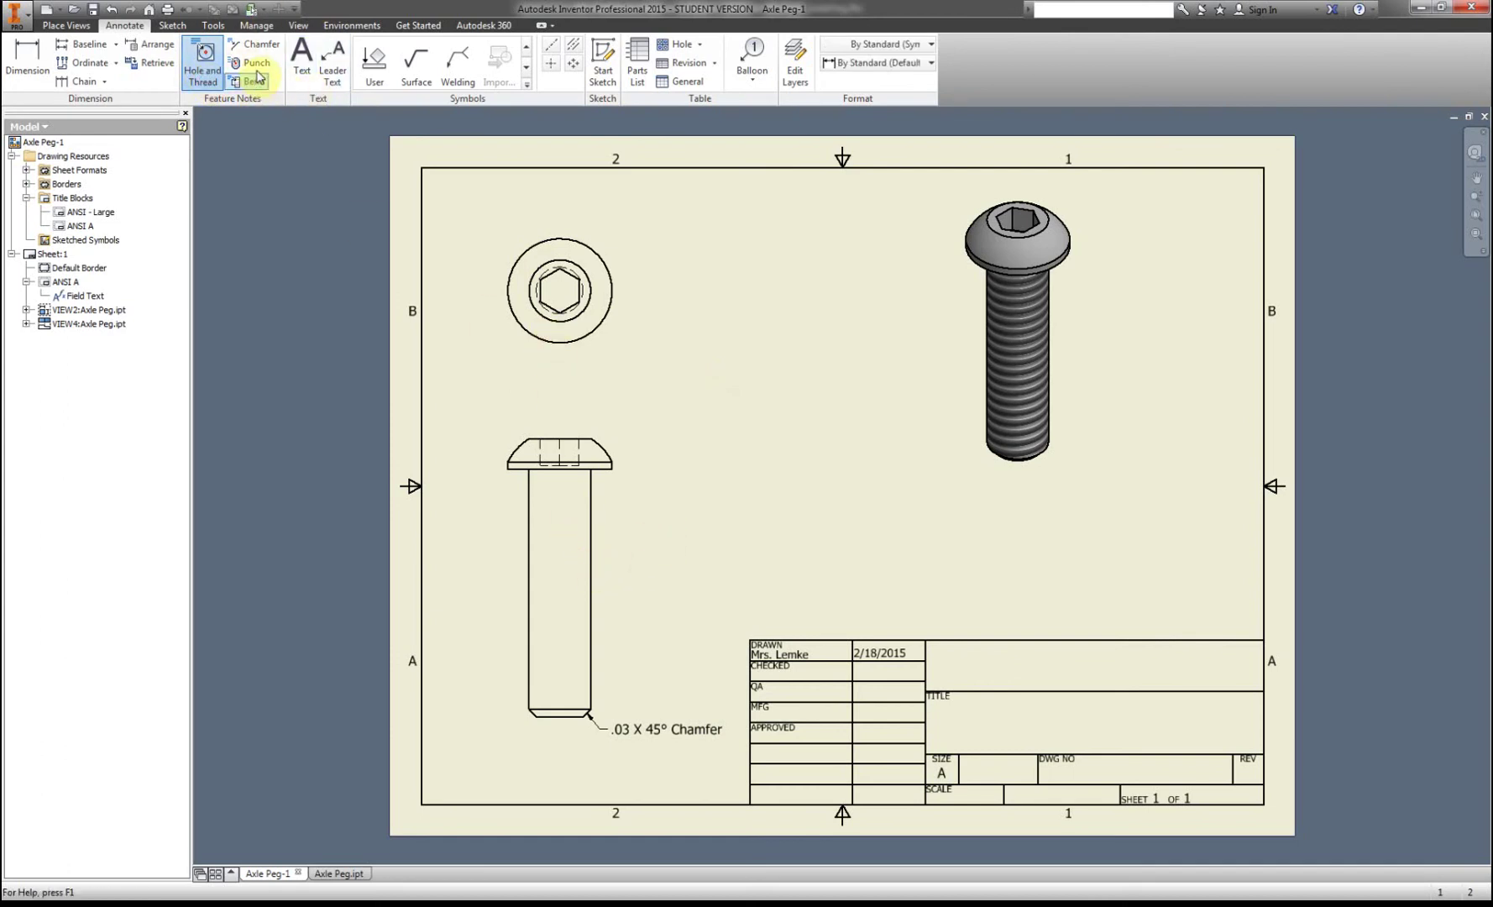
click(331, 71)
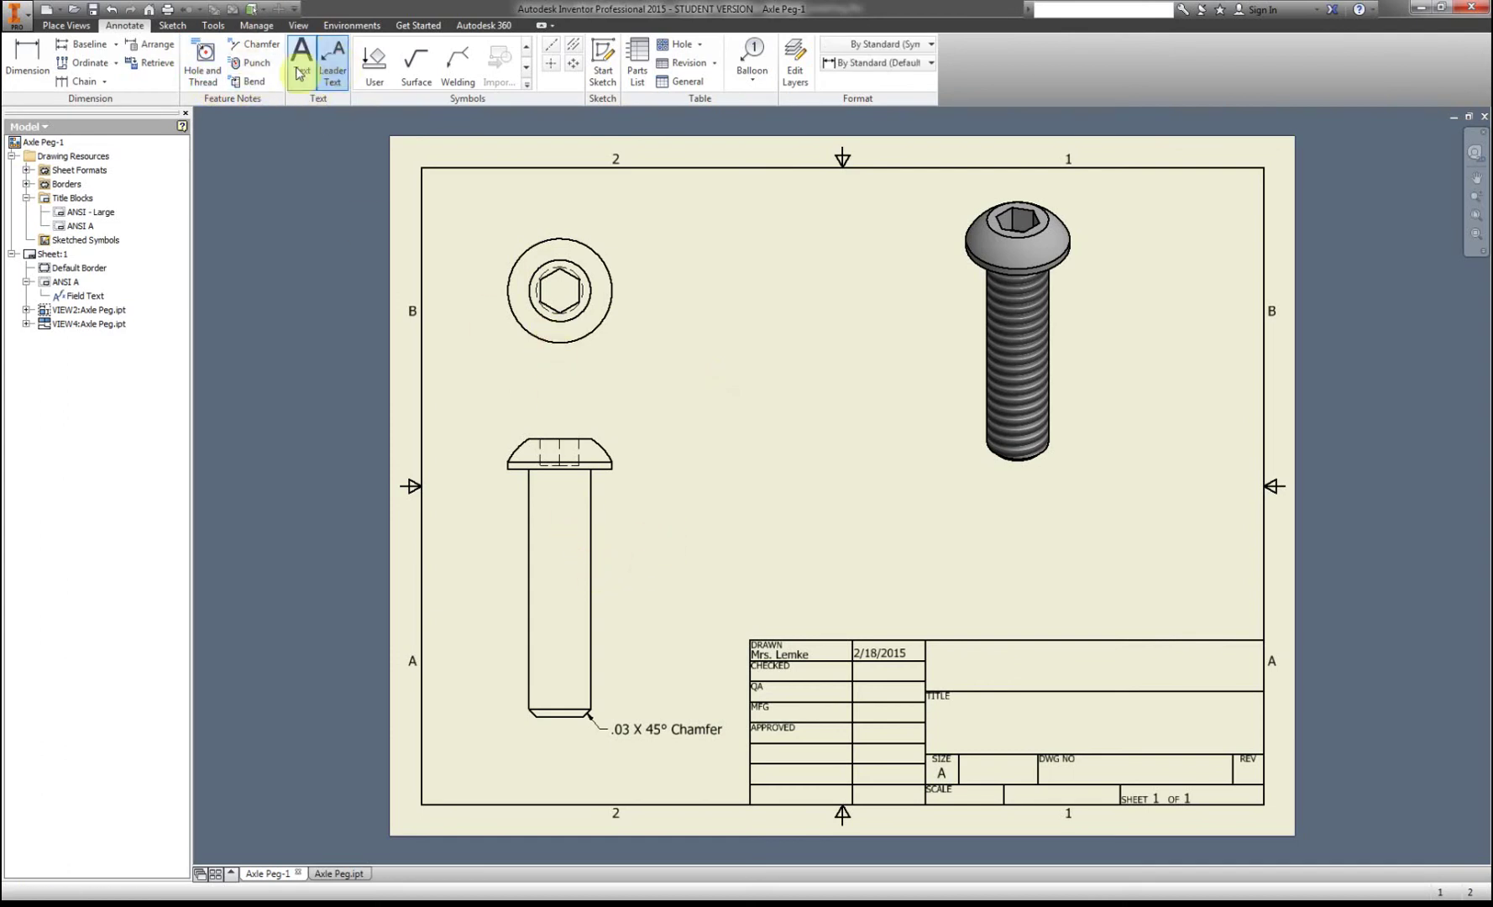
click(571, 306)
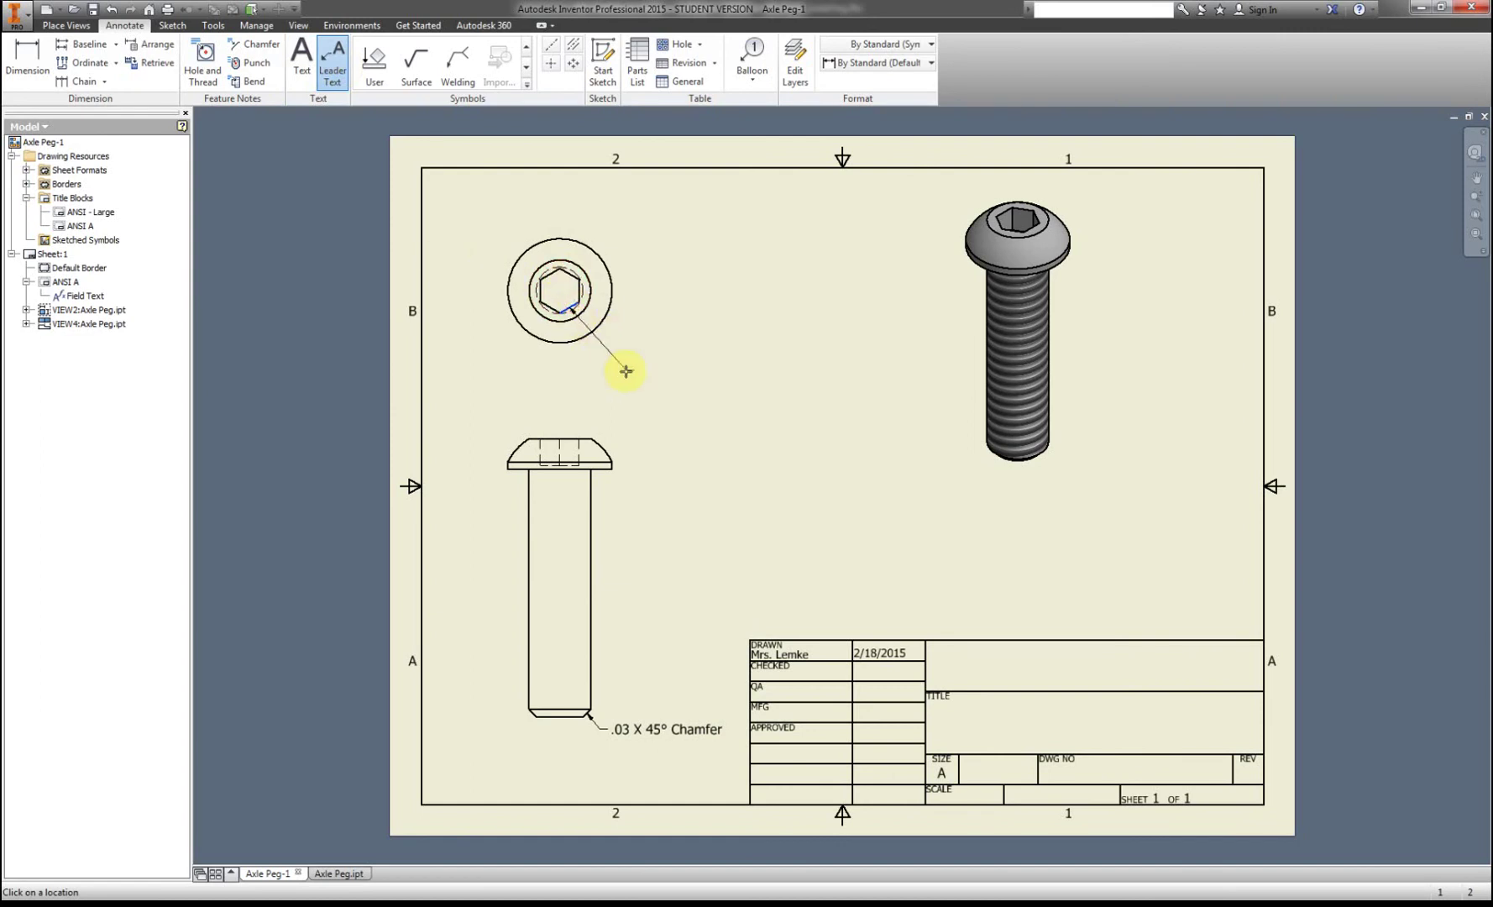
right_click(606, 363)
click(655, 362)
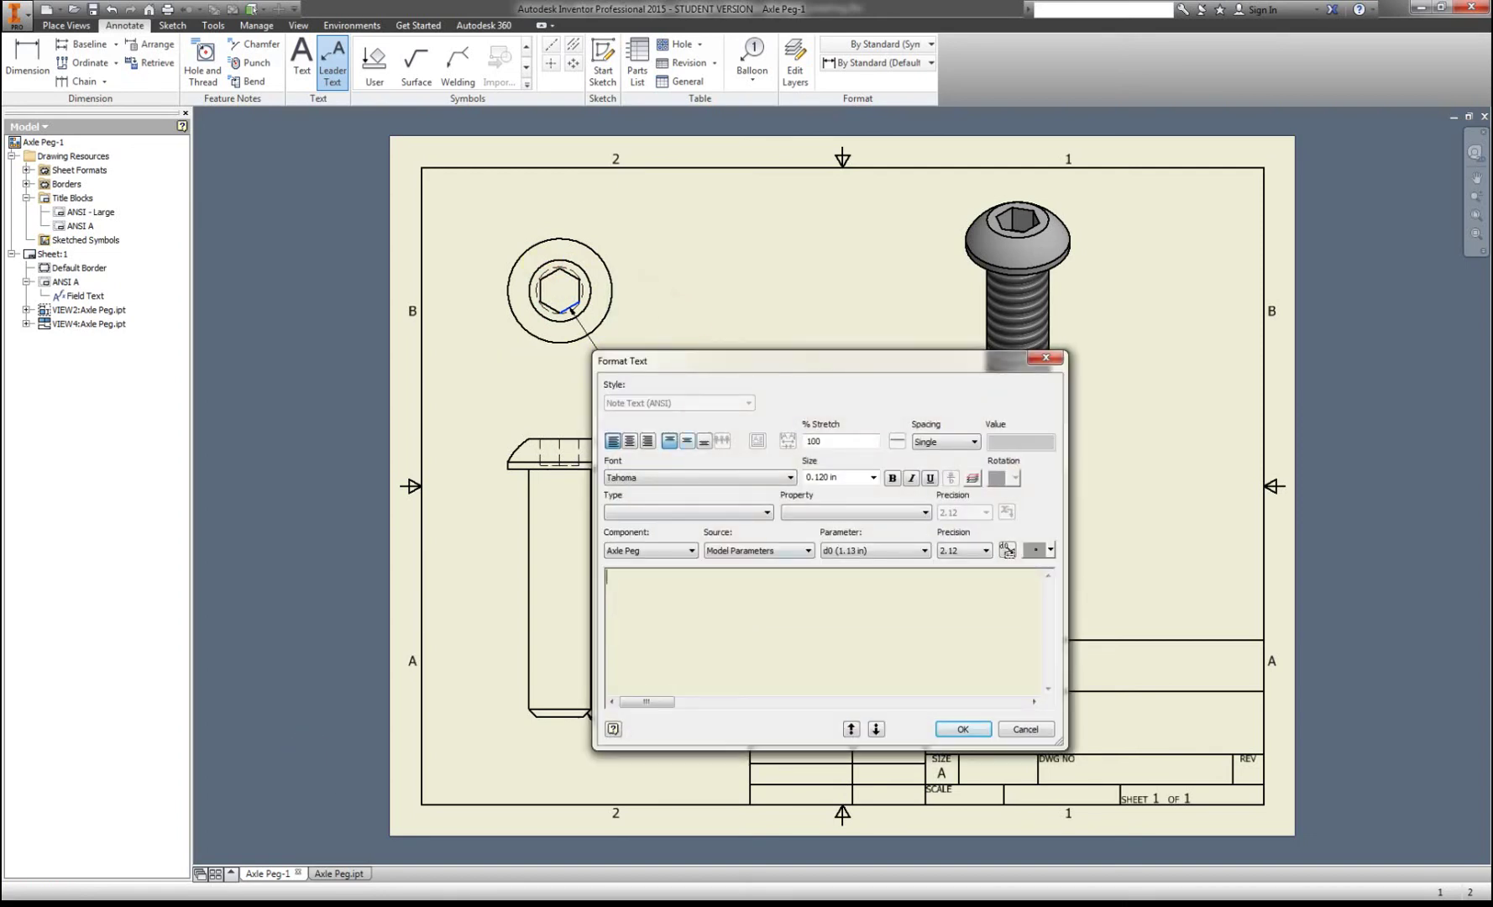
click(261, 819)
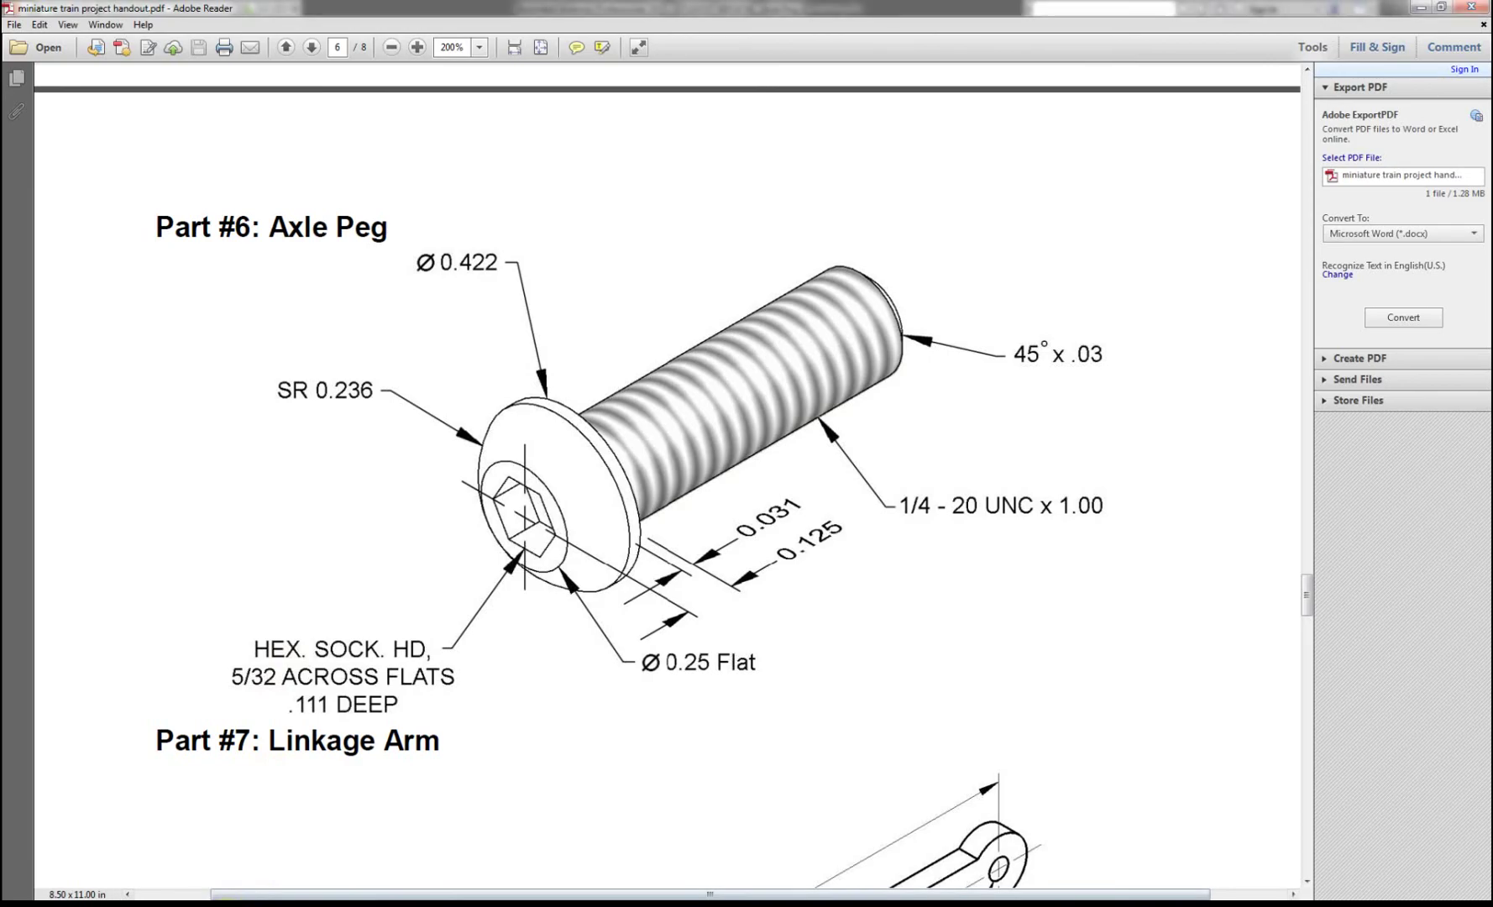
click(205, 905)
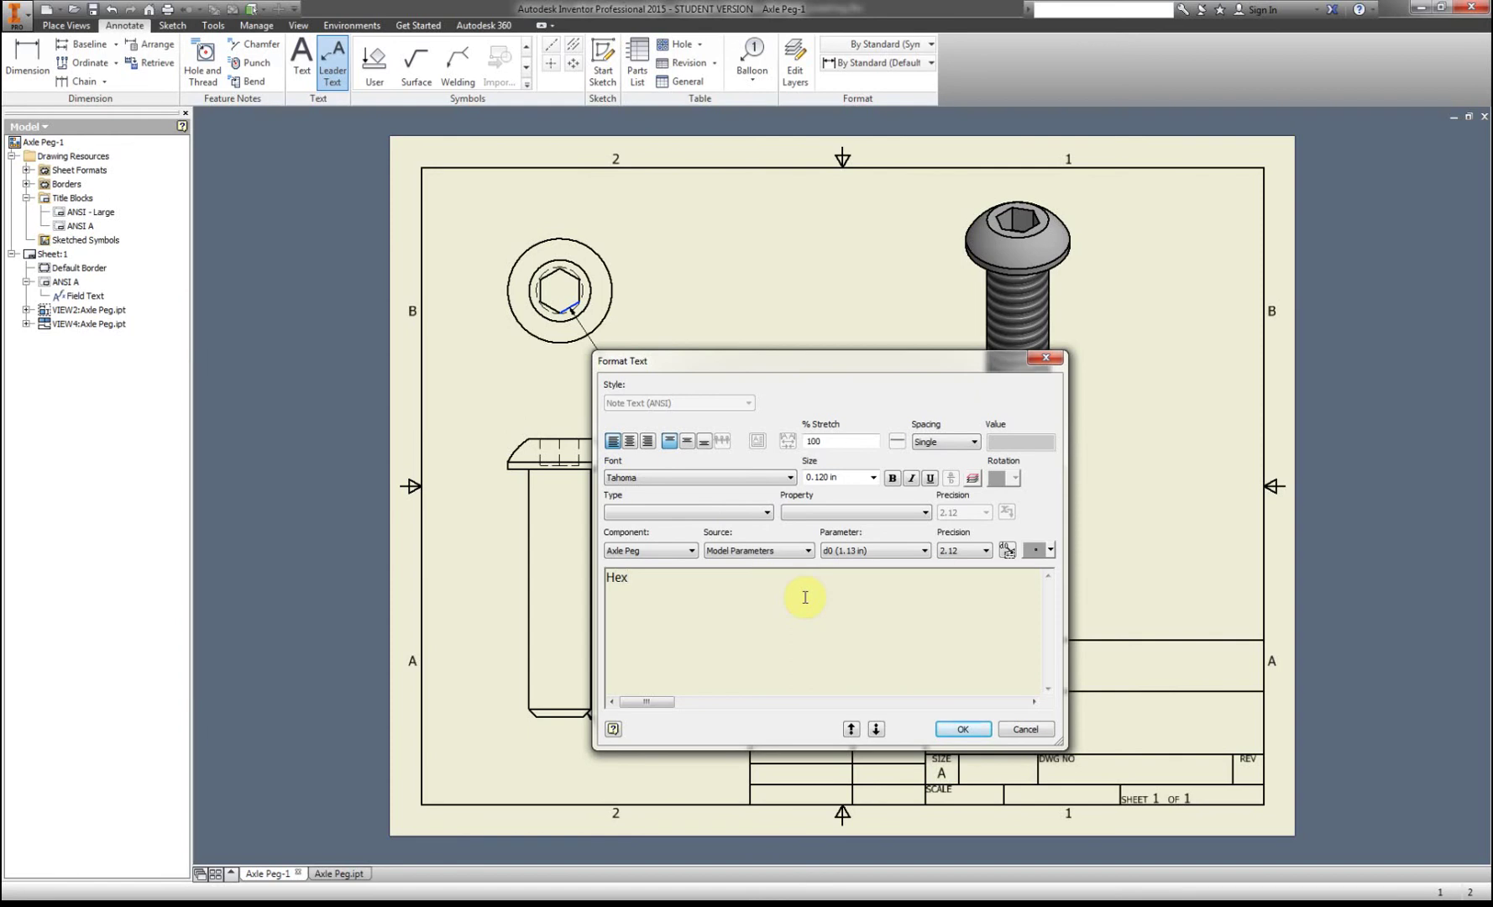
click(972, 730)
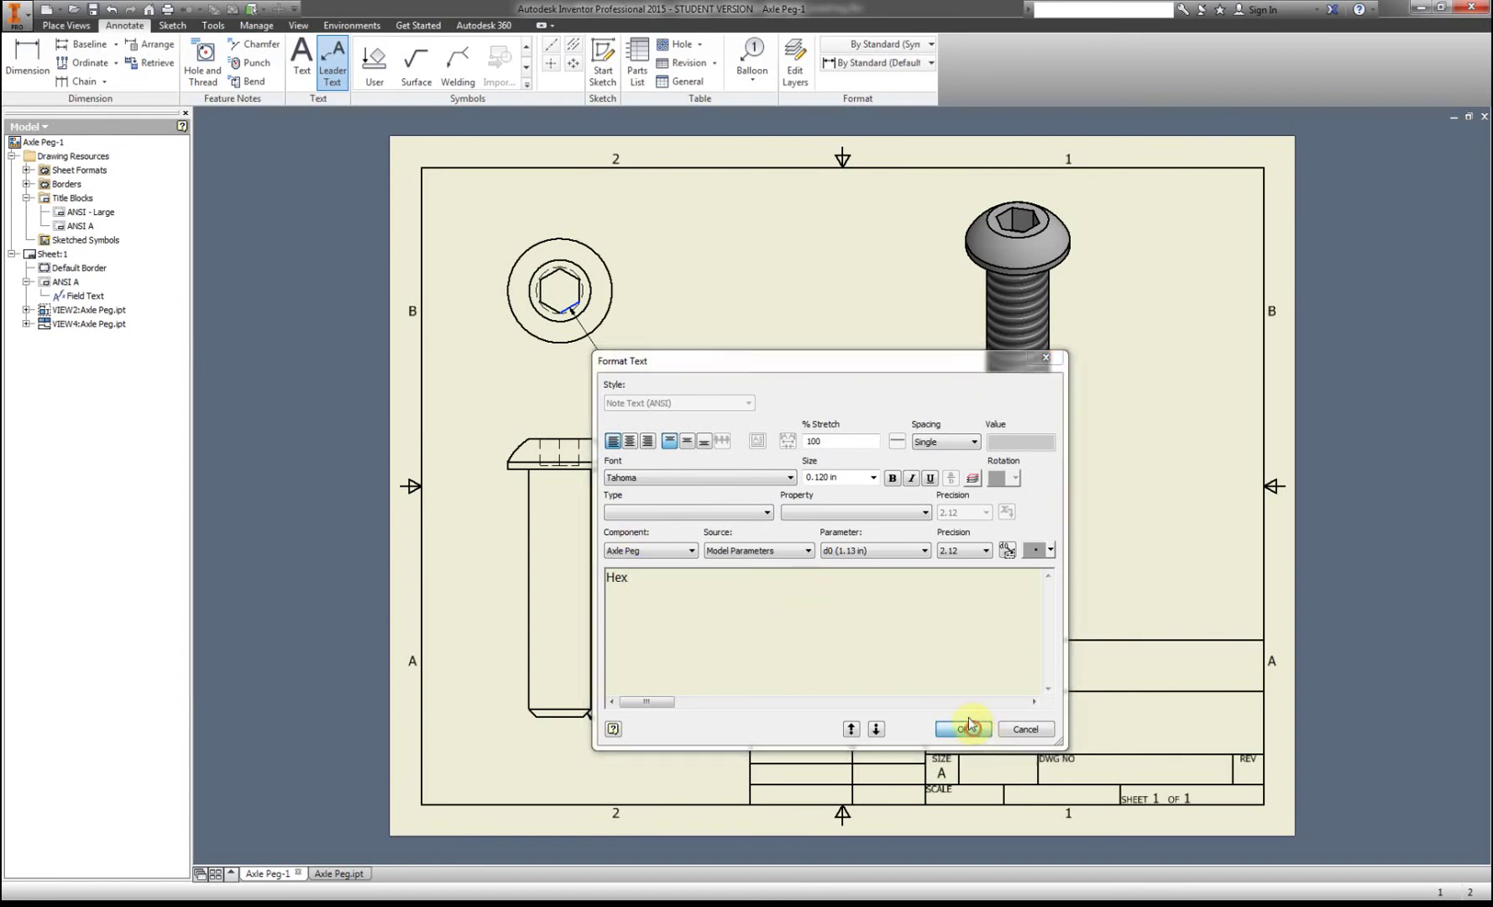
Step: Add a leader note reading "Thread" to the shank's right edge in the front view, consulting the Axle Peg figure in the Adobe Reader handout
click(340, 67)
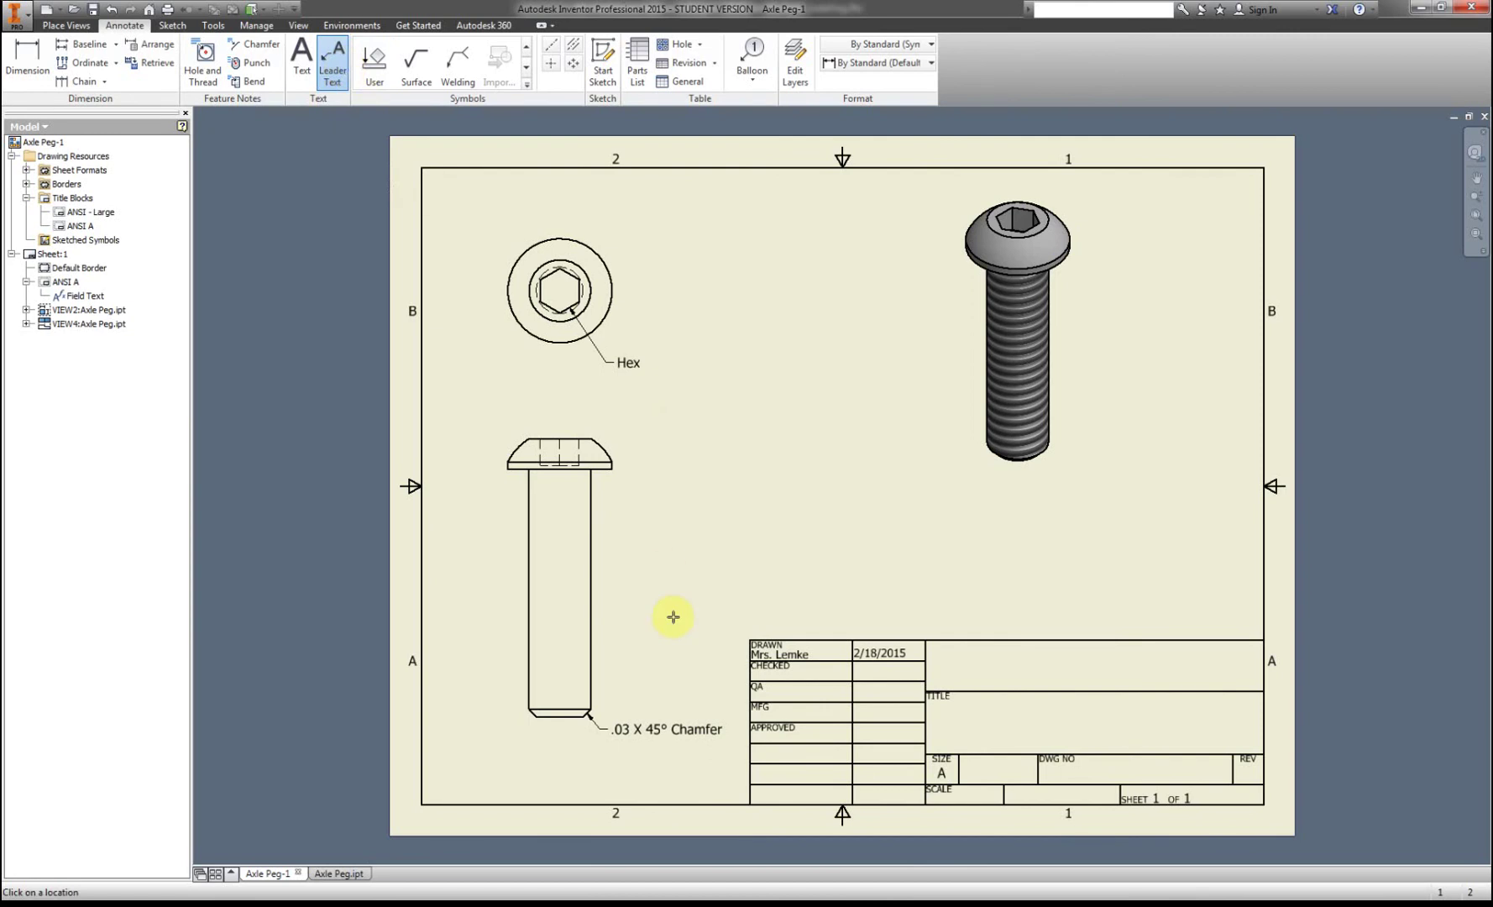
click(590, 563)
right_click(636, 534)
click(685, 529)
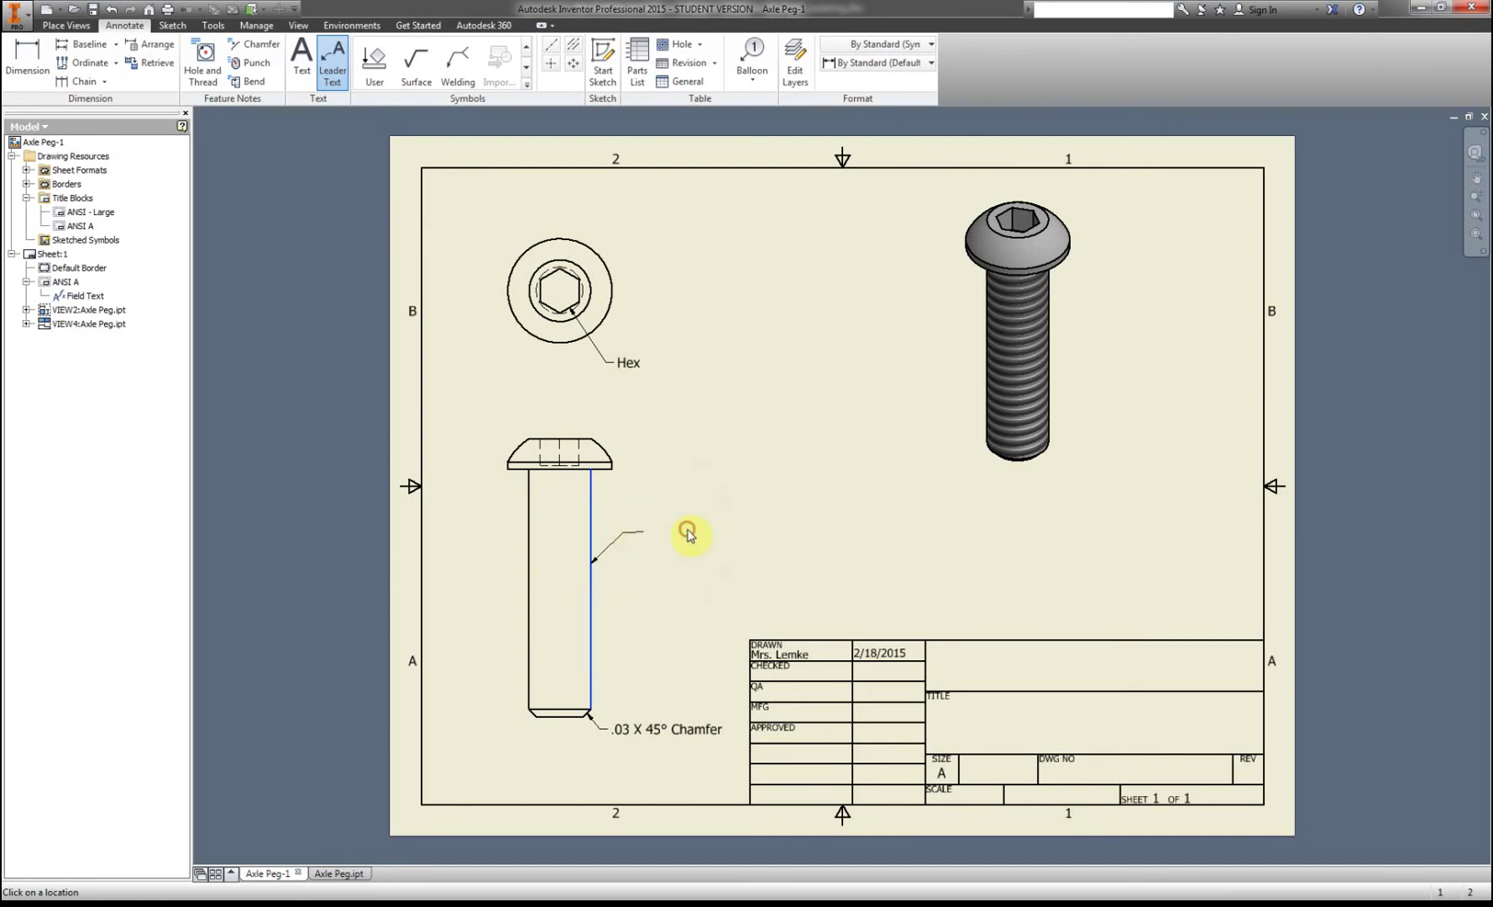
key(alt+Tab)
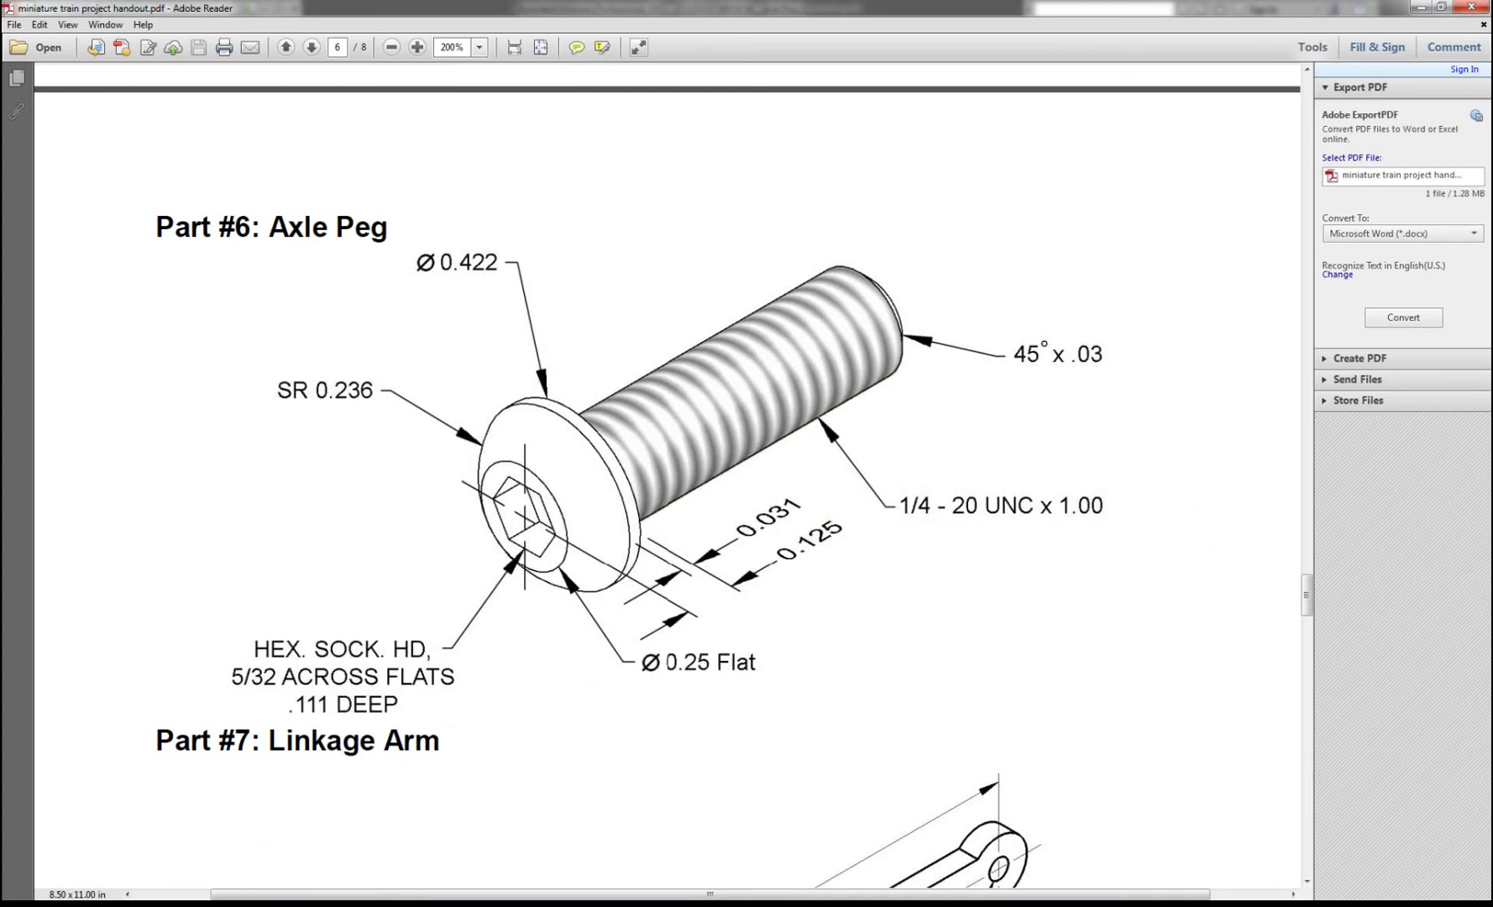
click(214, 904)
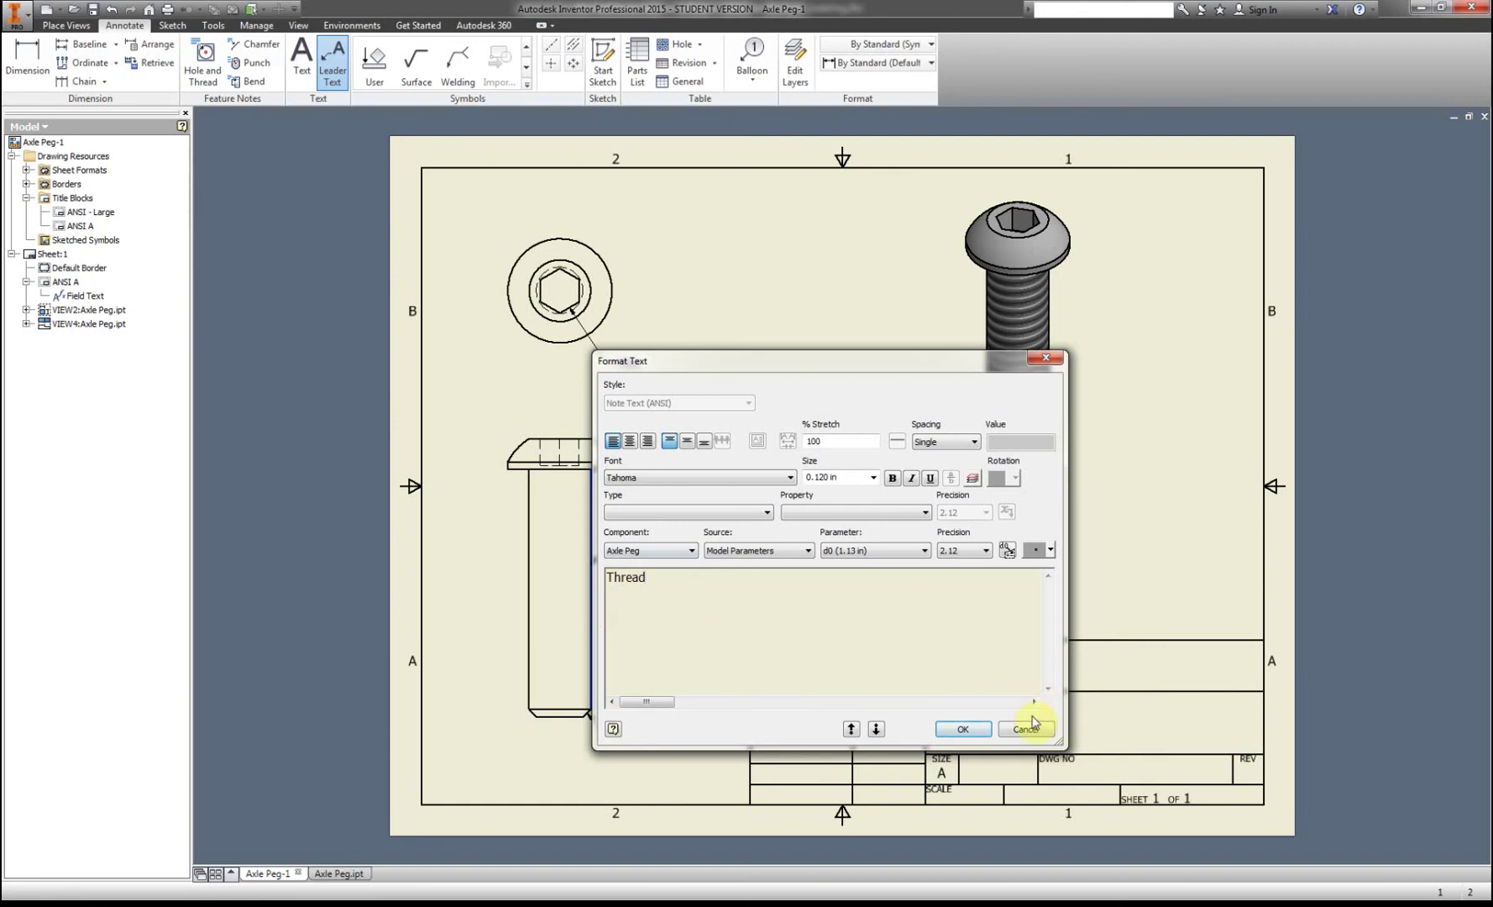
click(962, 729)
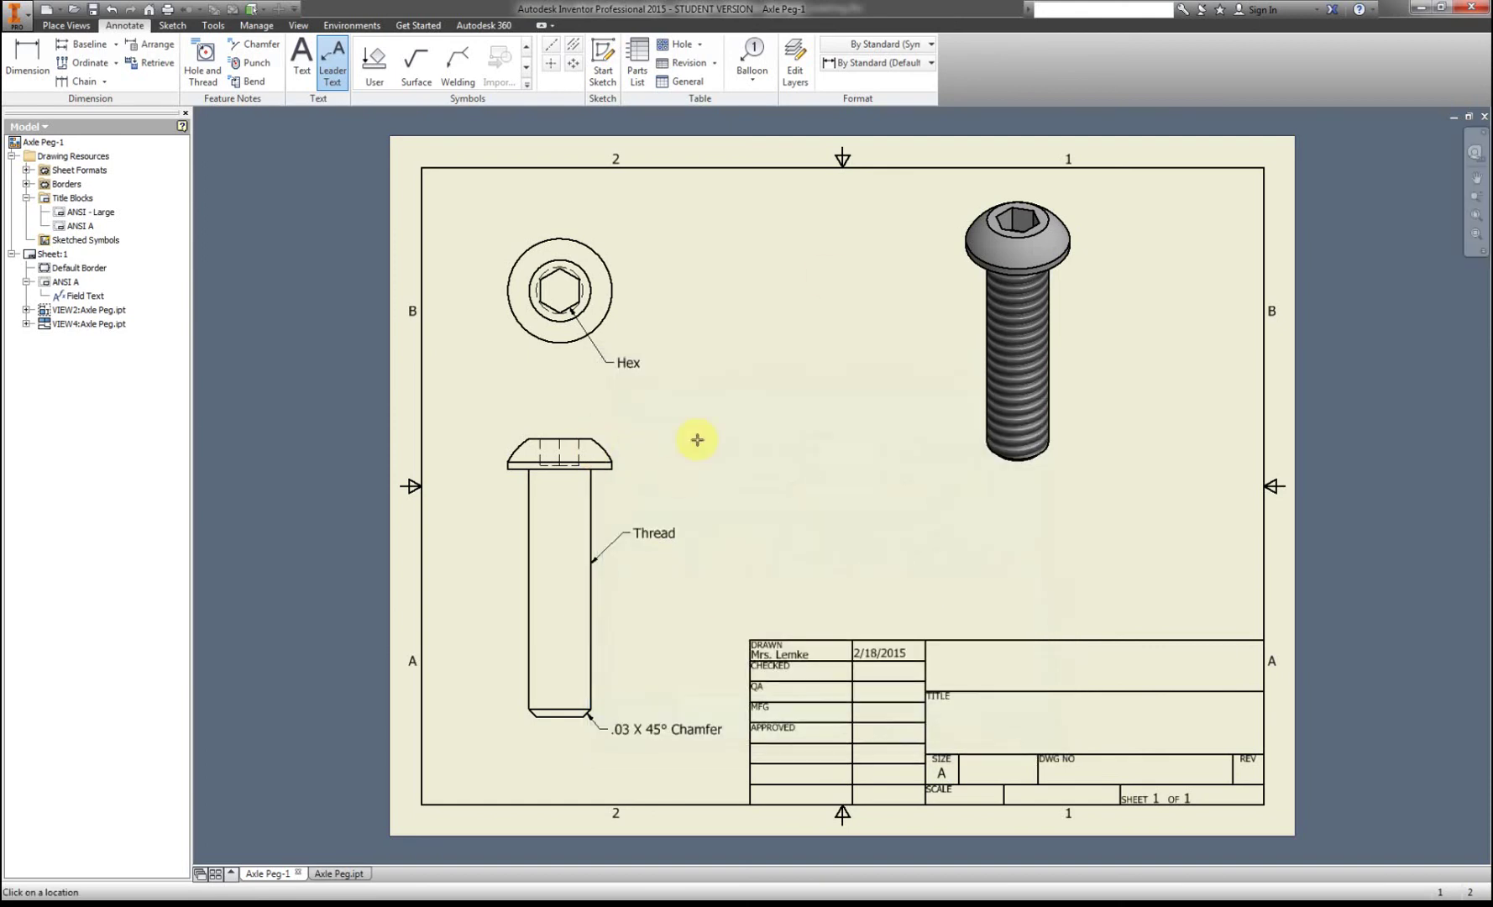
right_click(806, 339)
click(749, 337)
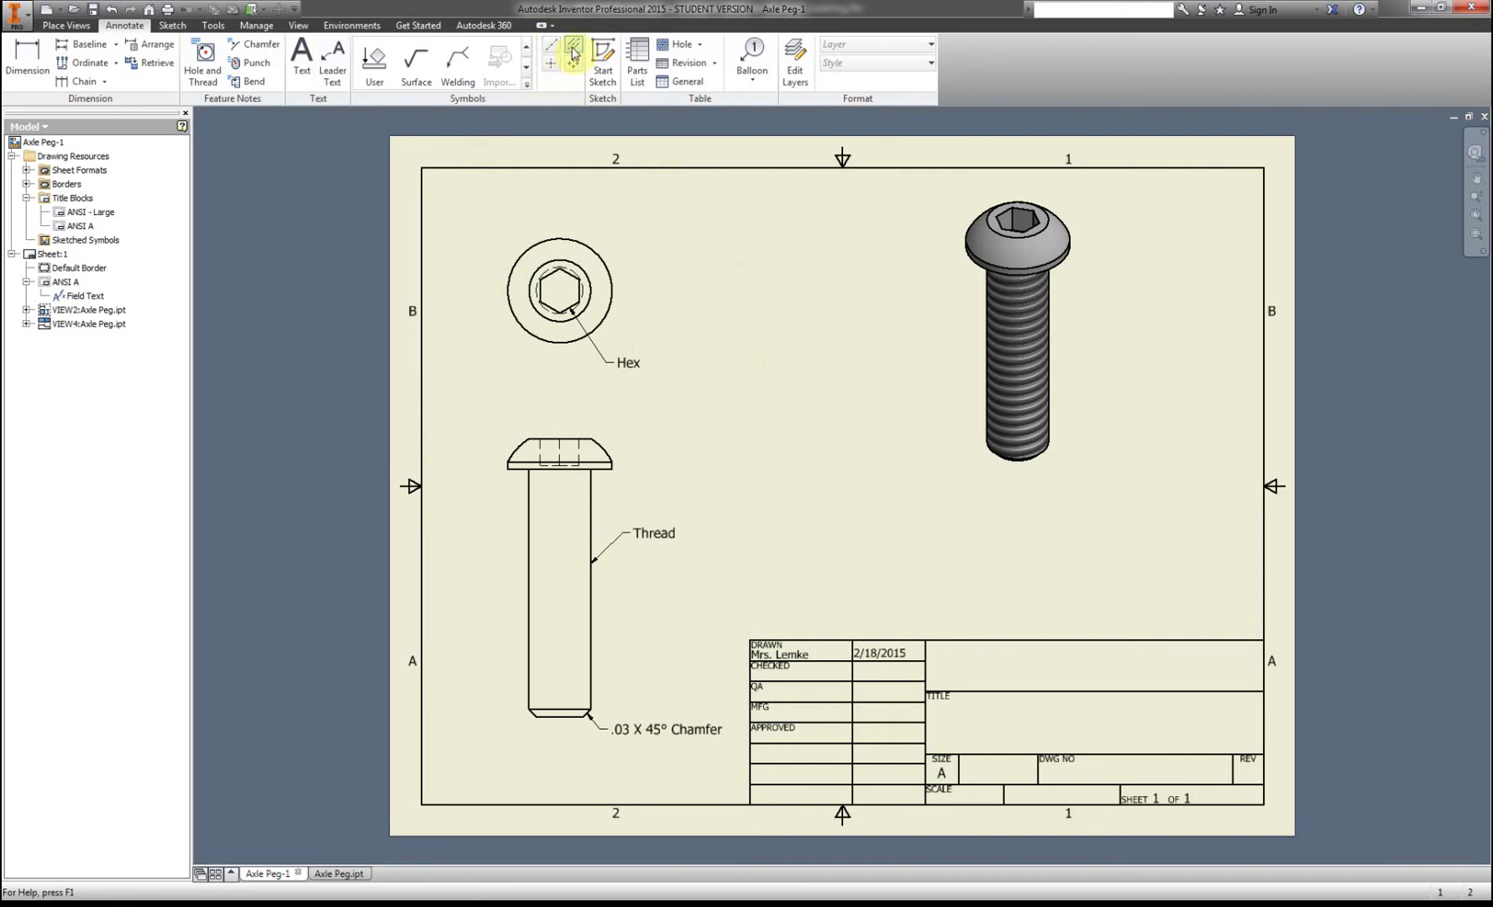
Step: Add a vertical centerline through the peg in the front view, from the midpoint of the head's top edge to the midpoint of the shank's bottom edge
click(552, 50)
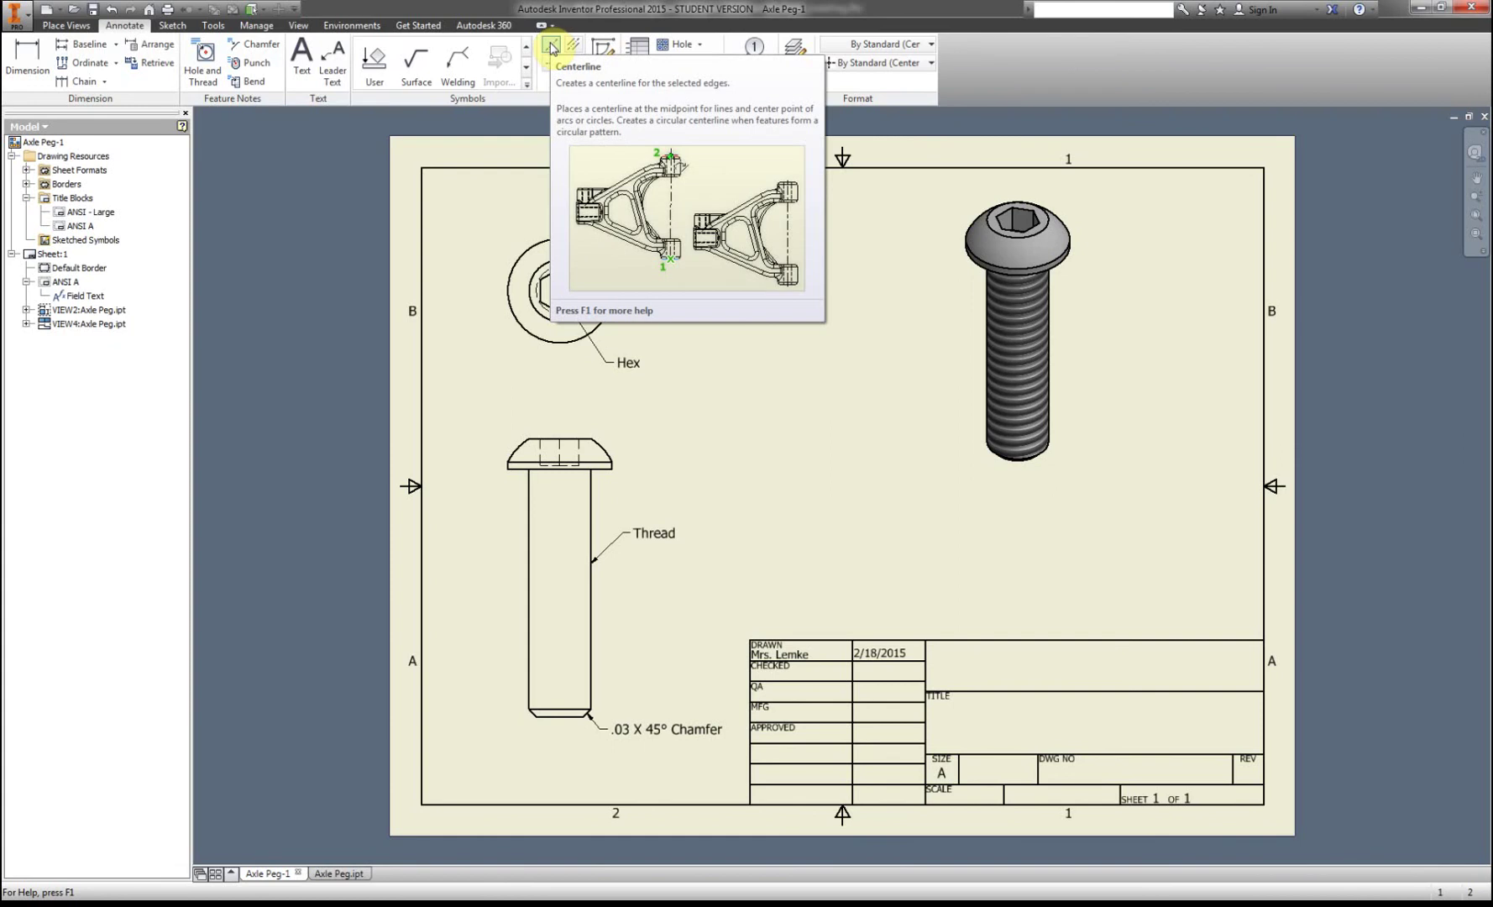
click(551, 48)
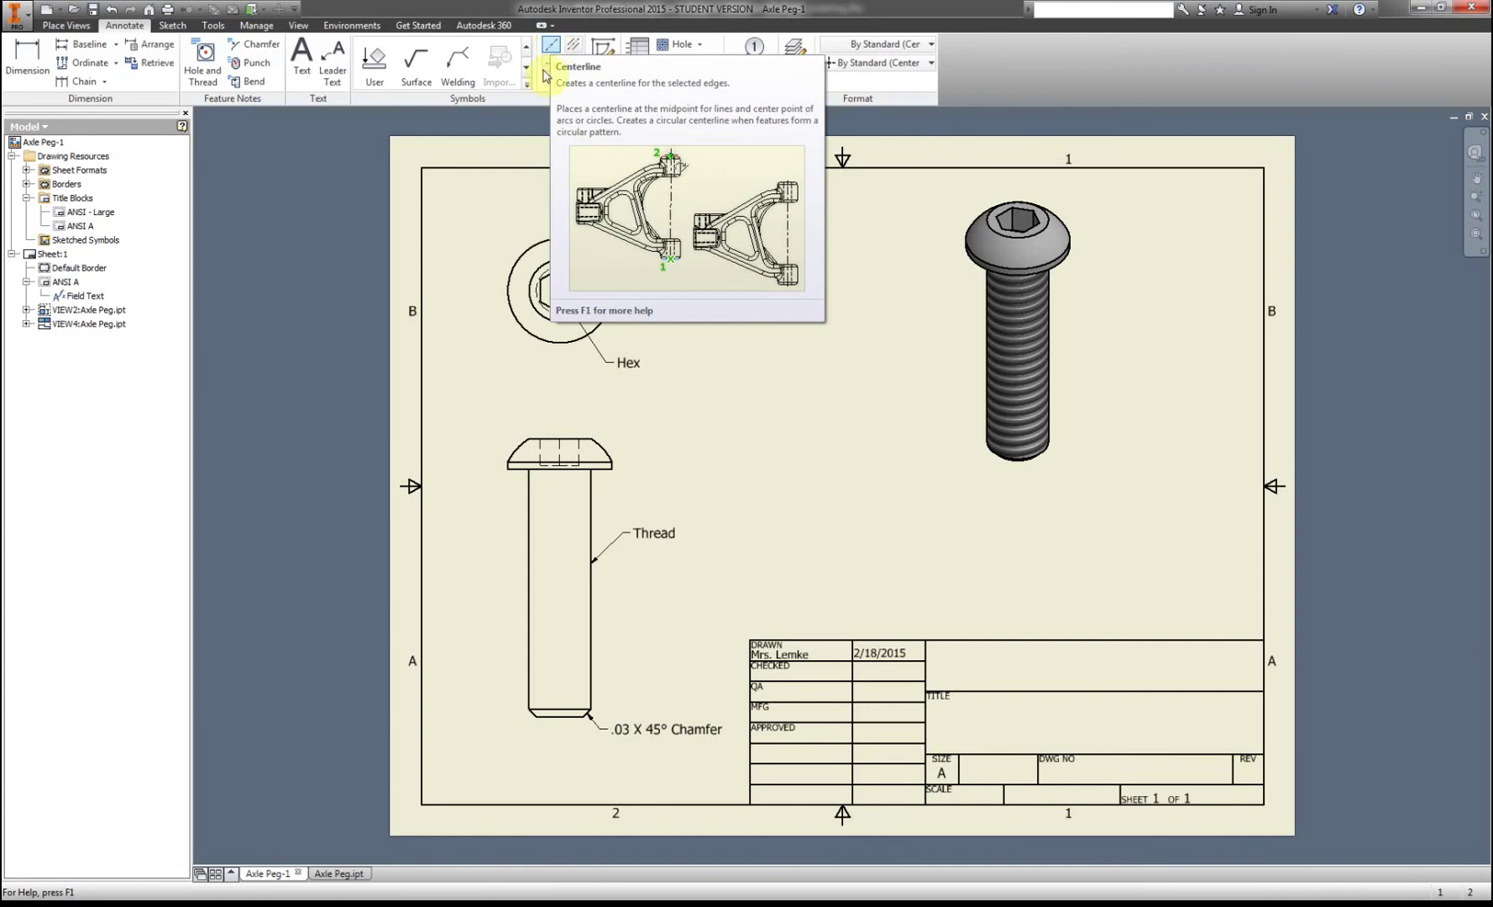
click(558, 437)
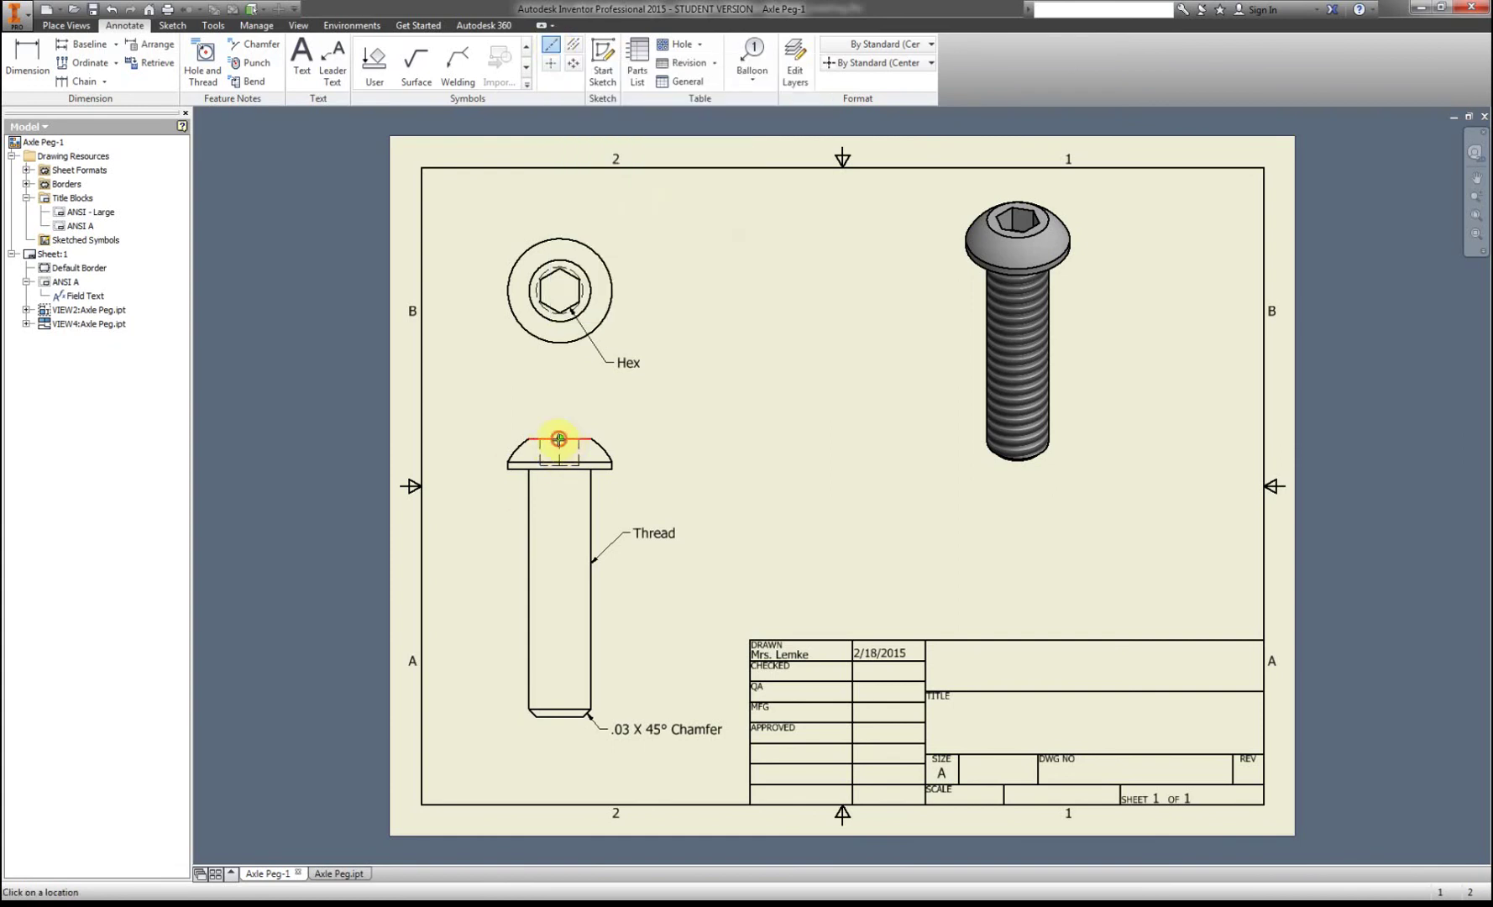
click(564, 717)
right_click(687, 588)
click(746, 588)
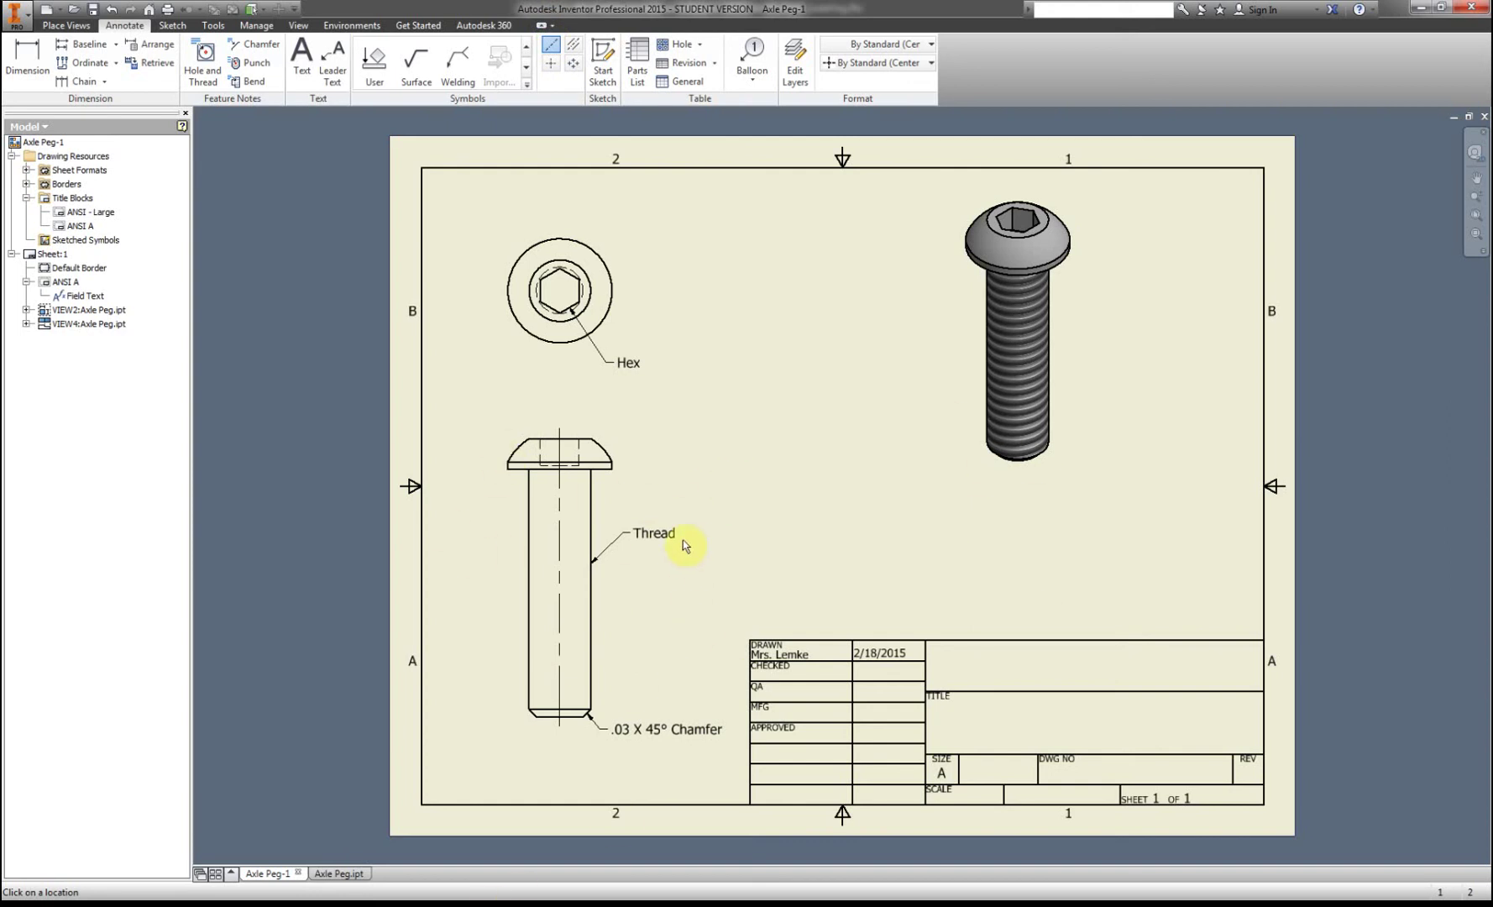
right_drag(742, 457, 833, 531)
click(643, 458)
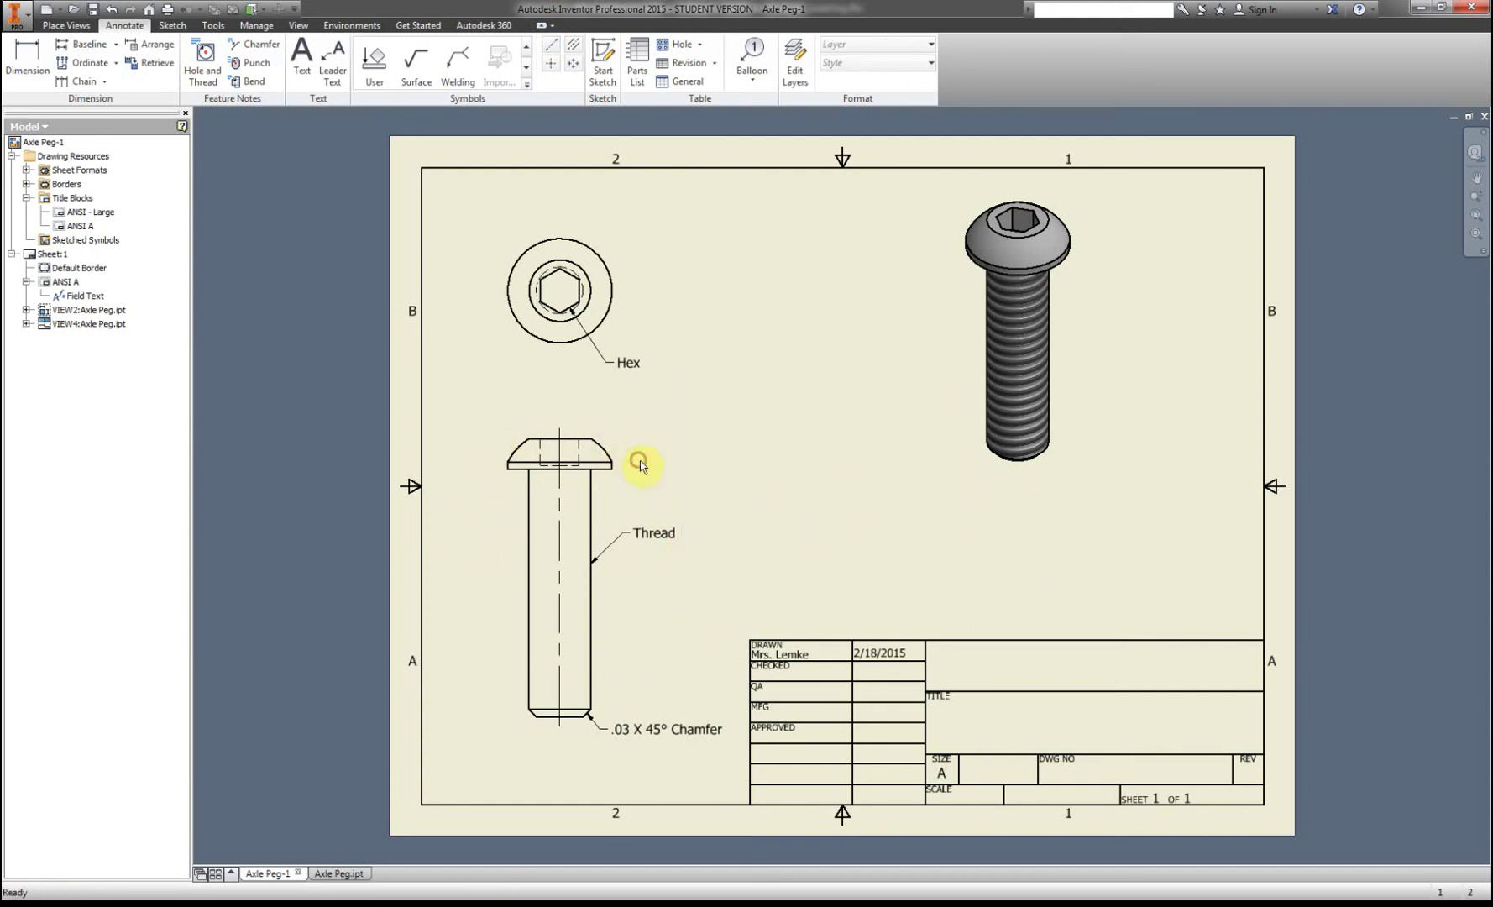
Step: Add a center mark to the outer circle of the peg's head in the top view
click(551, 66)
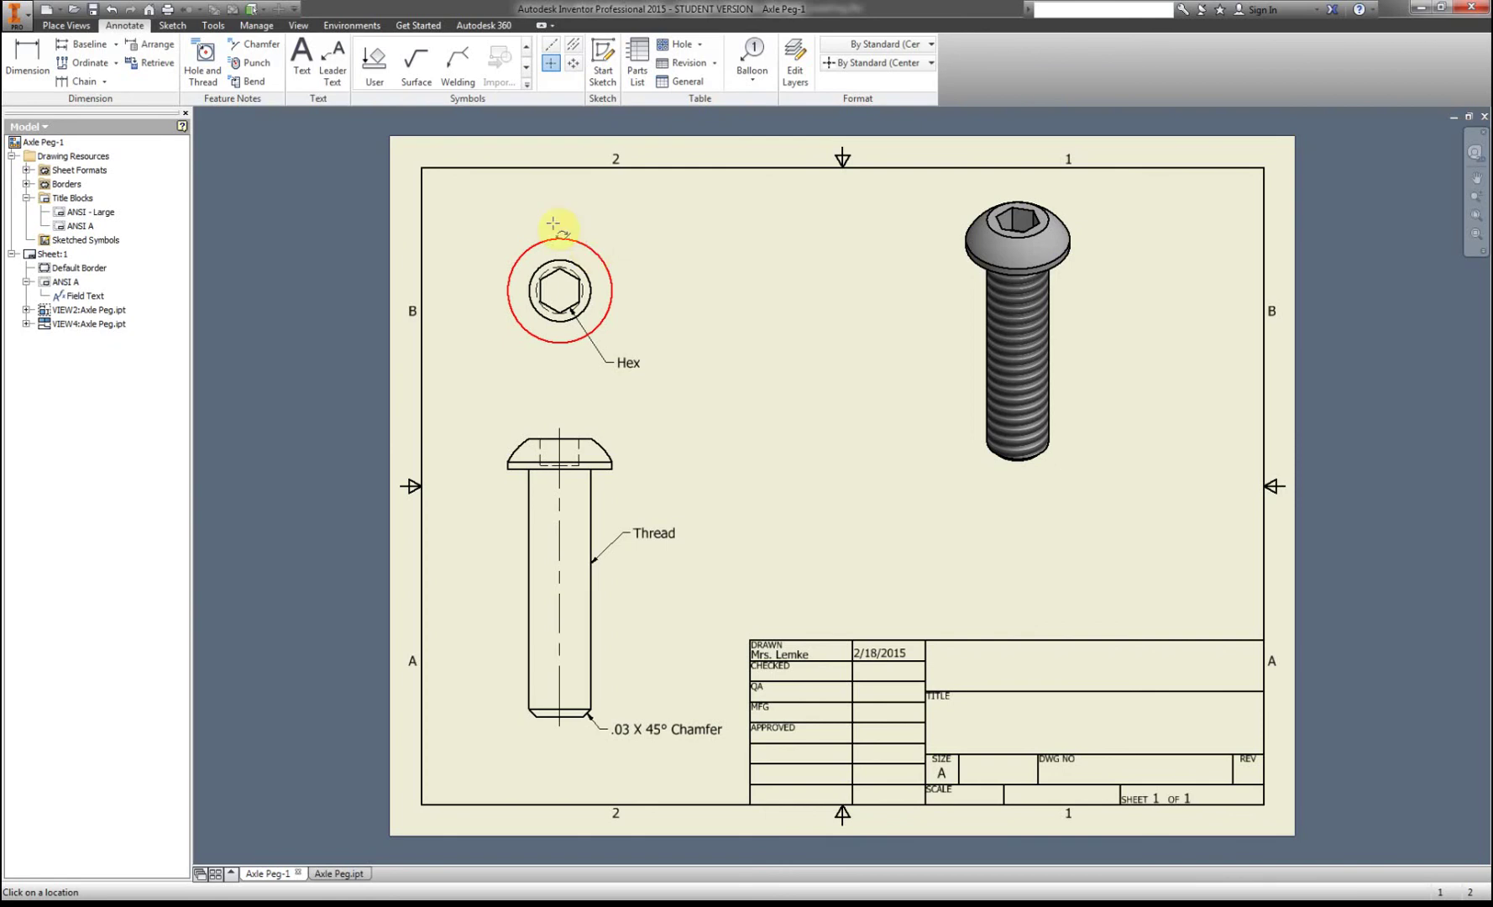
click(560, 290)
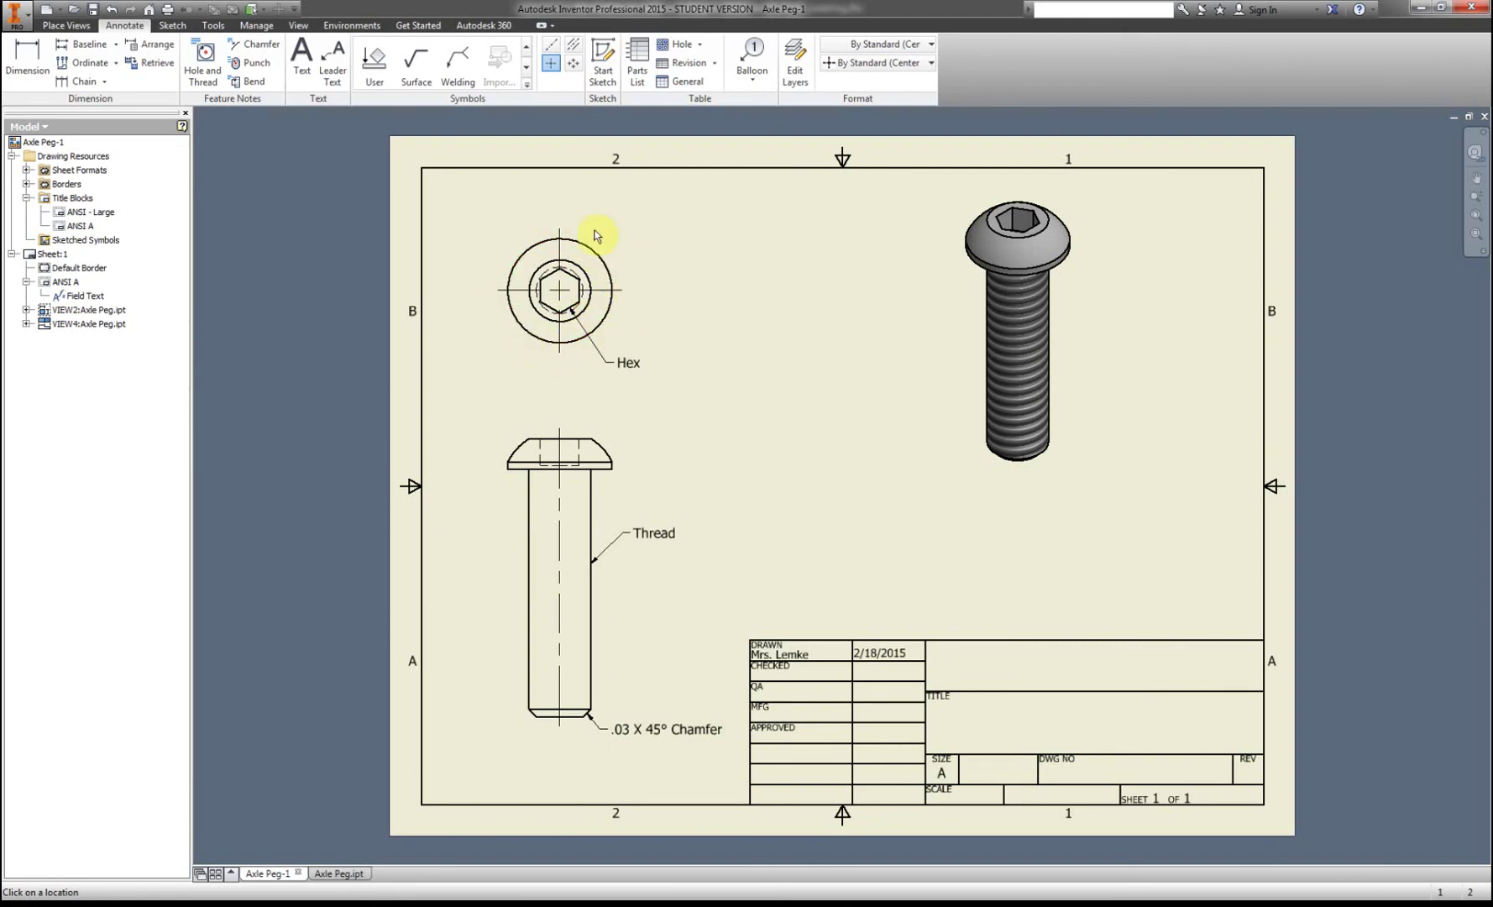
click(552, 72)
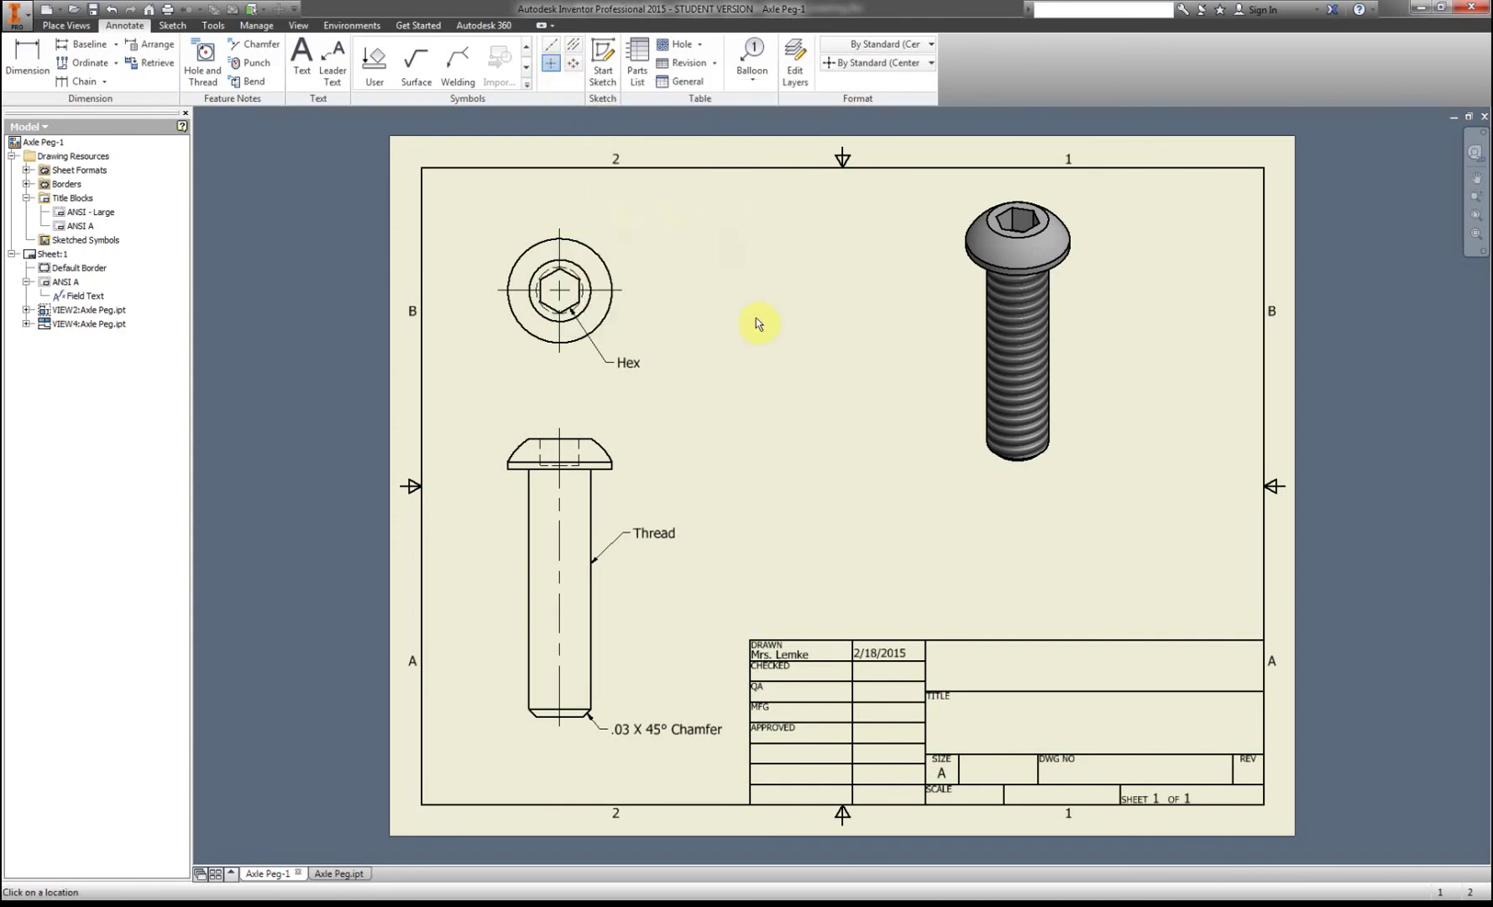
right_click(731, 317)
click(711, 317)
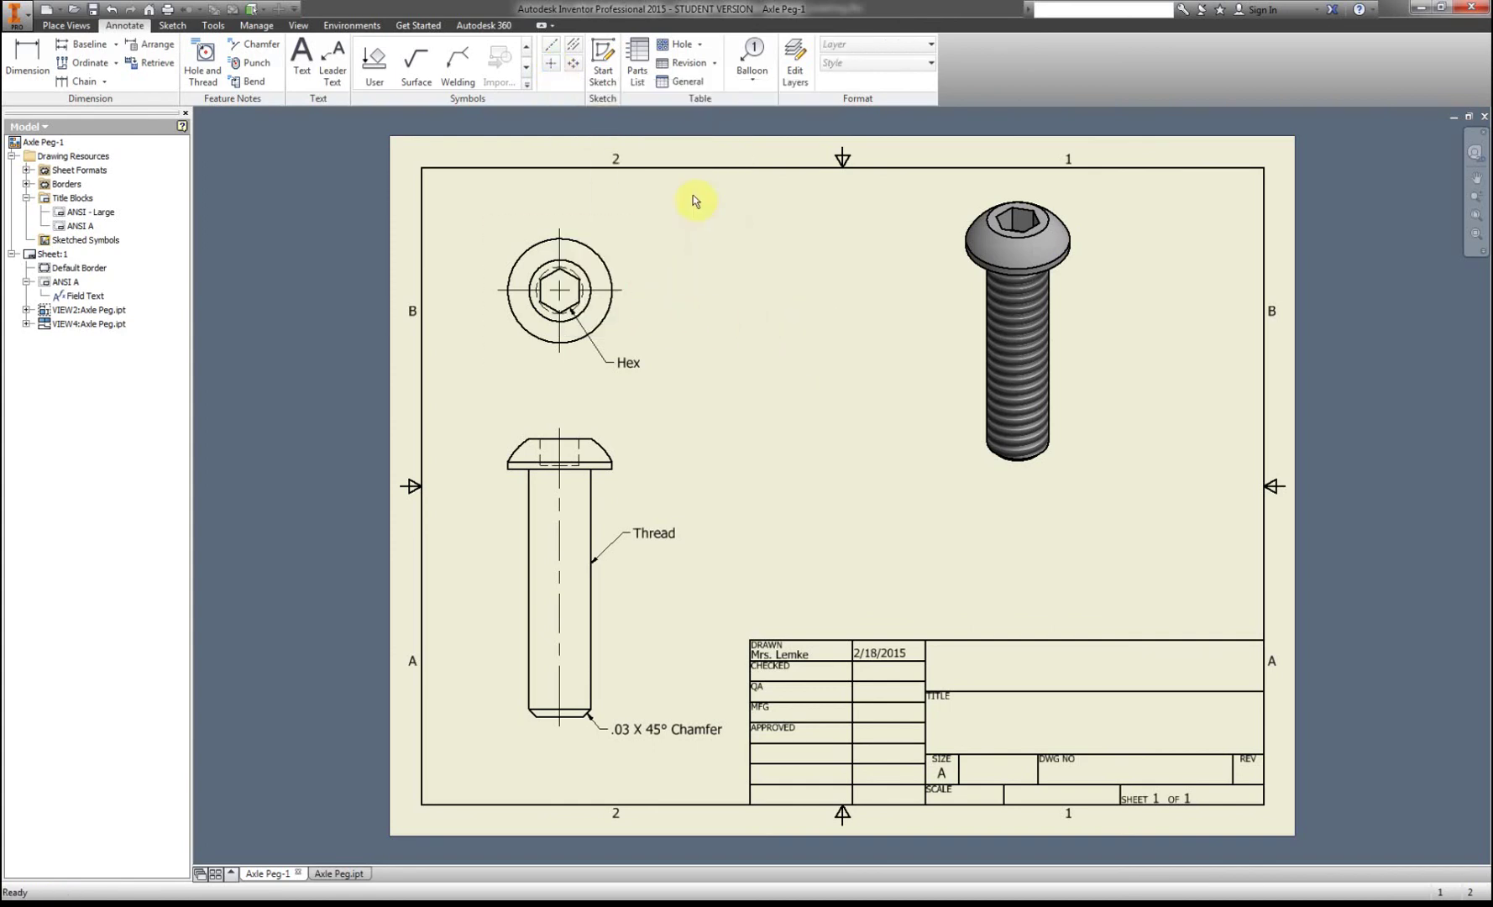